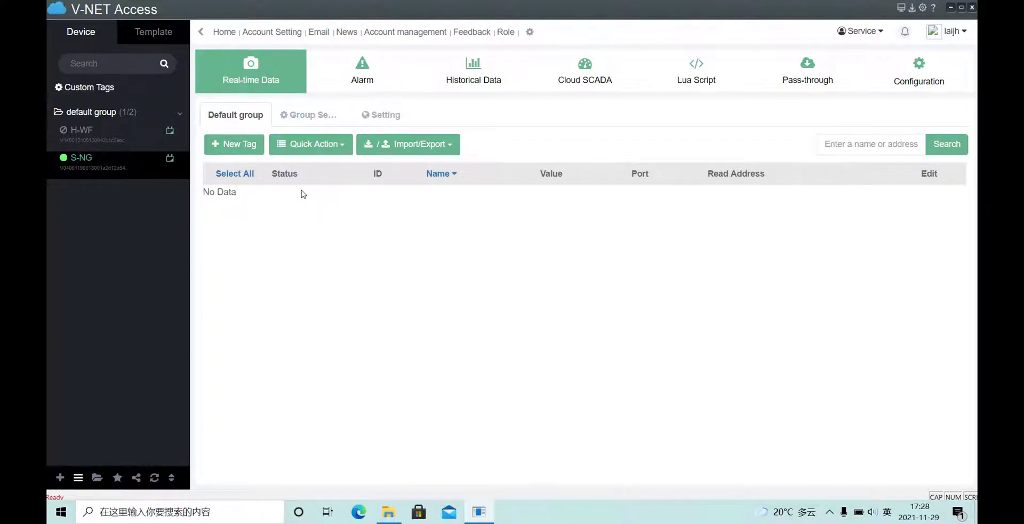
Step: Switch to the Template list, which shows only an empty Default group
left_click(153, 34)
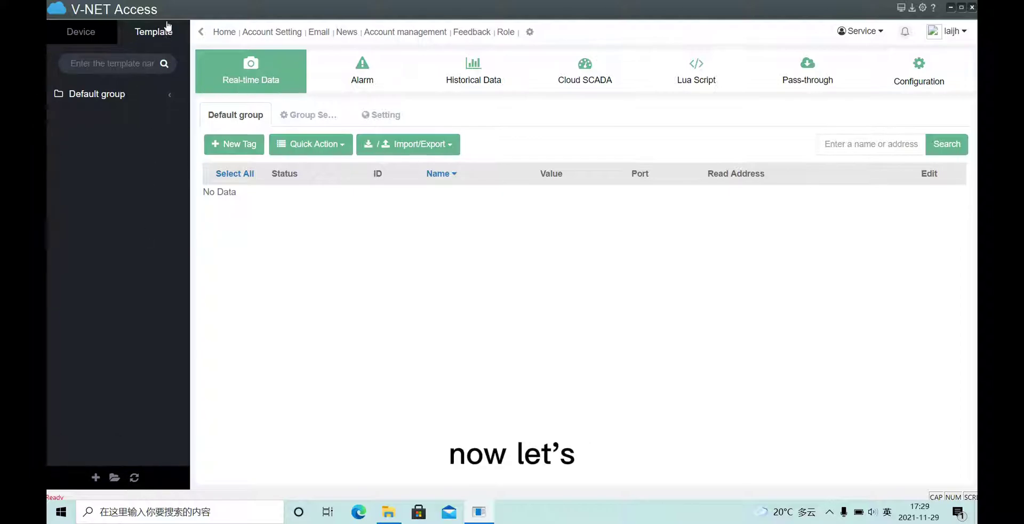
Step: Draft a template with a name and remarks, cancel it unsaved, and return to the Device list
left_click(95, 477)
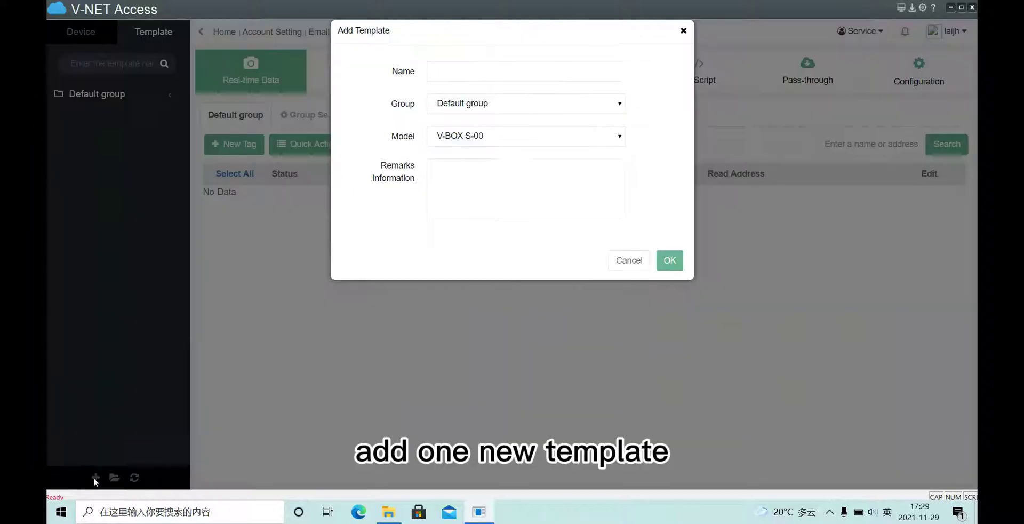
left_click(450, 85)
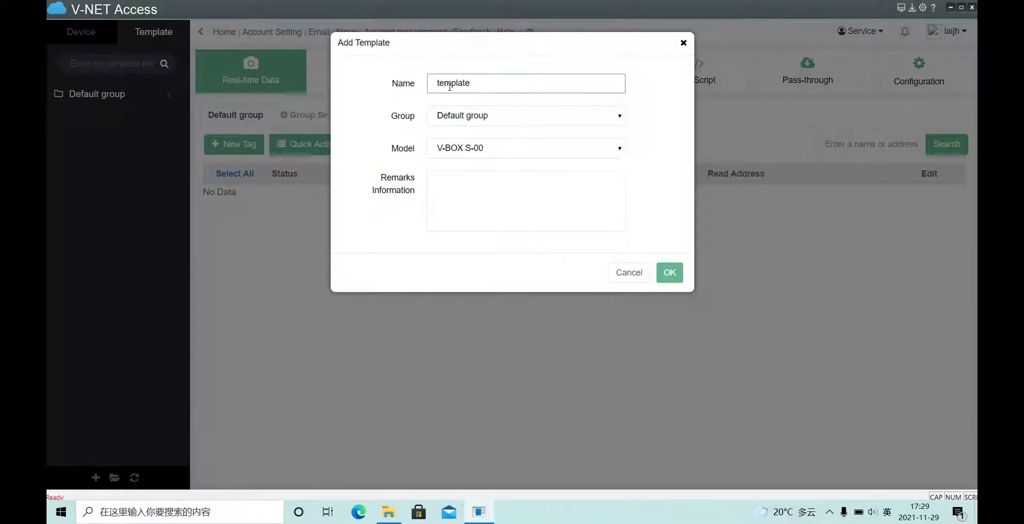
left_click(511, 214)
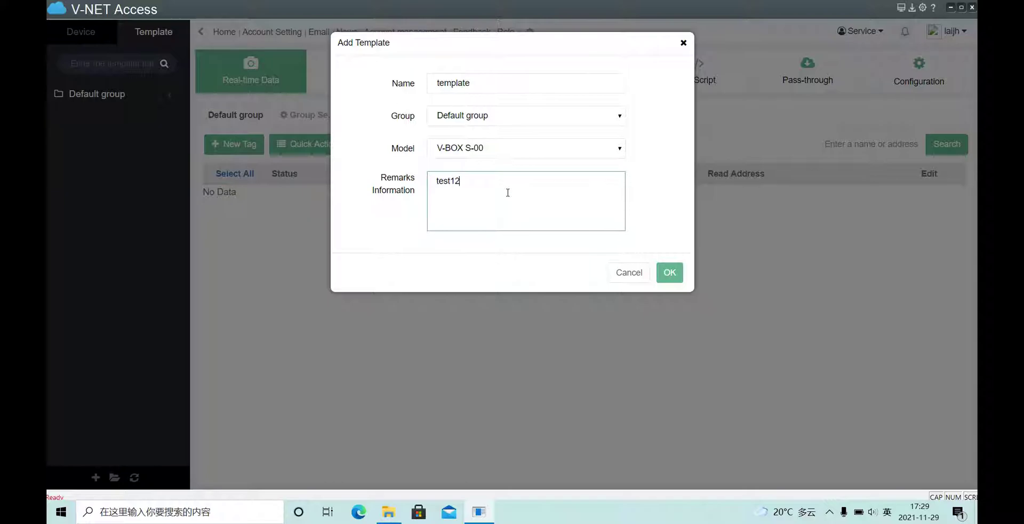
left_click(500, 151)
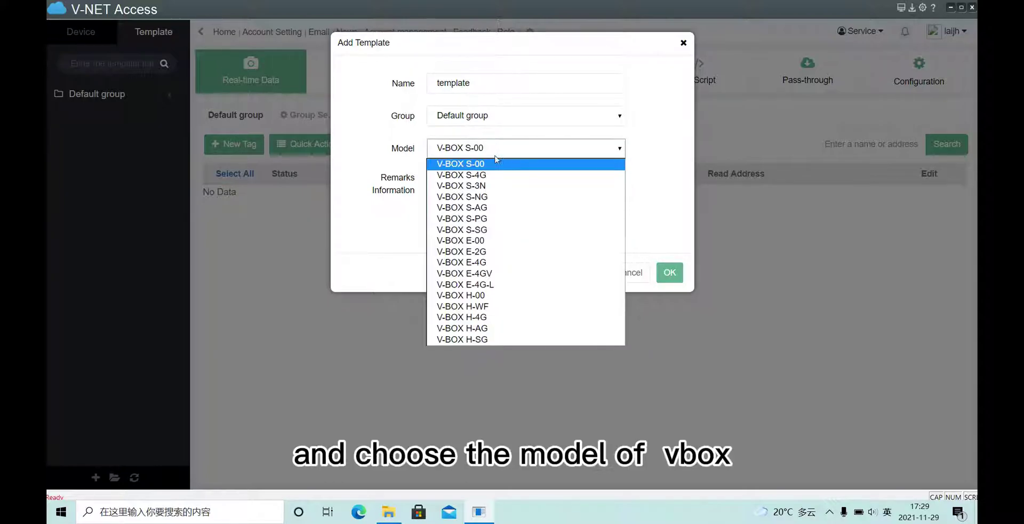
left_click(498, 150)
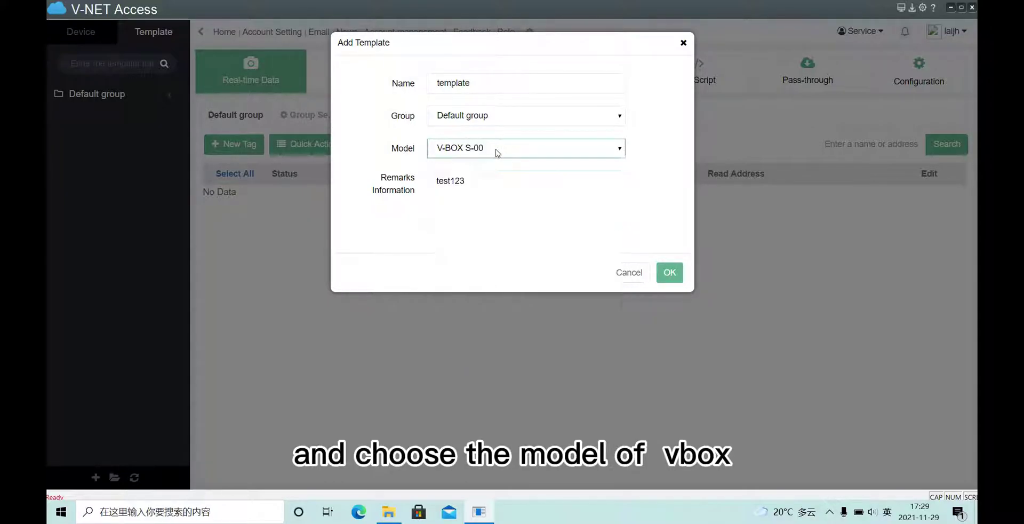
left_click(683, 43)
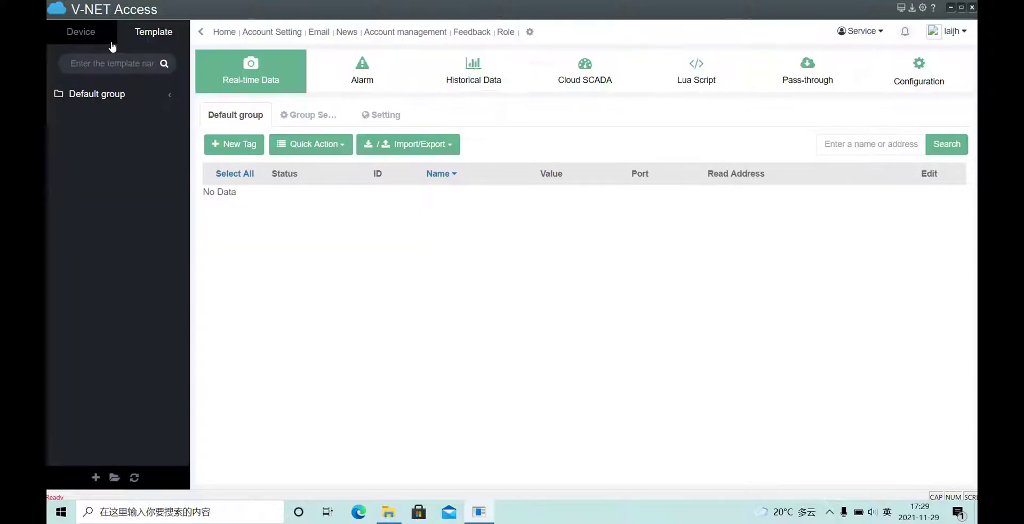
Step: Fill Add Template with name 'template', Default group, model V-BOX S-NG, remarks 'test123'
left_click(81, 32)
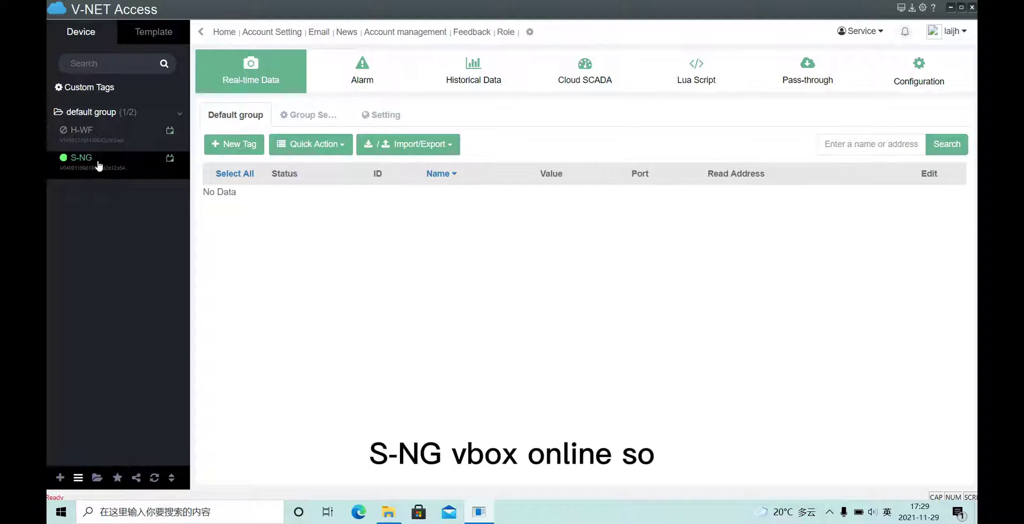
left_click(157, 33)
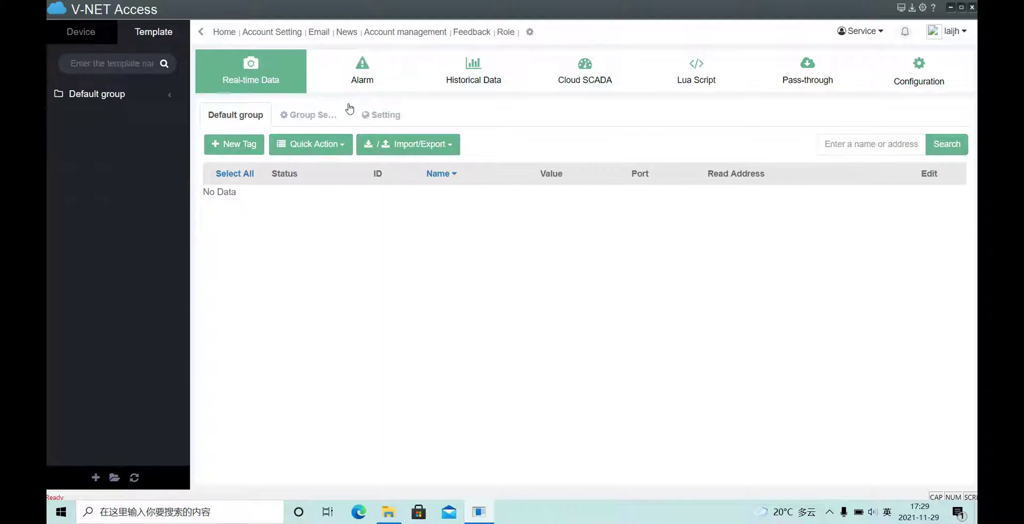
left_click(95, 477)
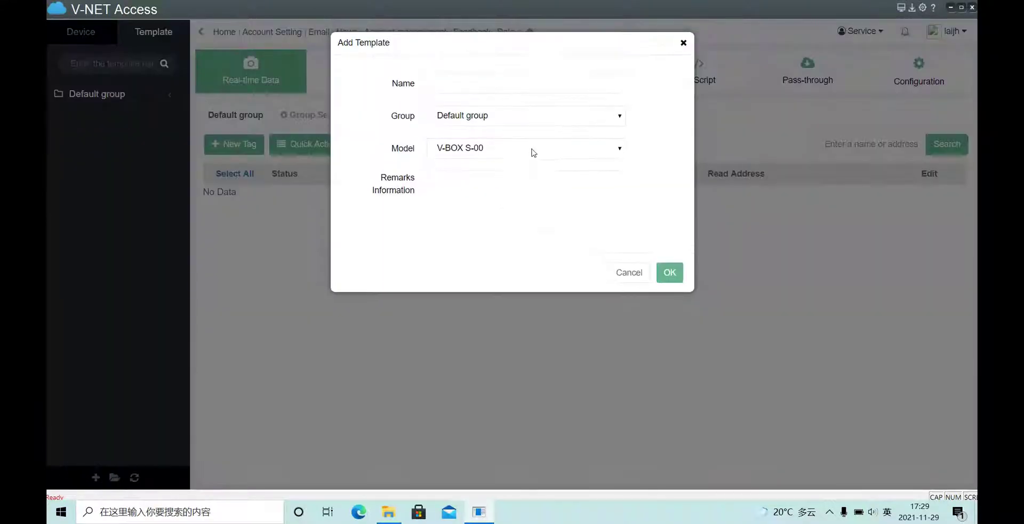
left_click(496, 91)
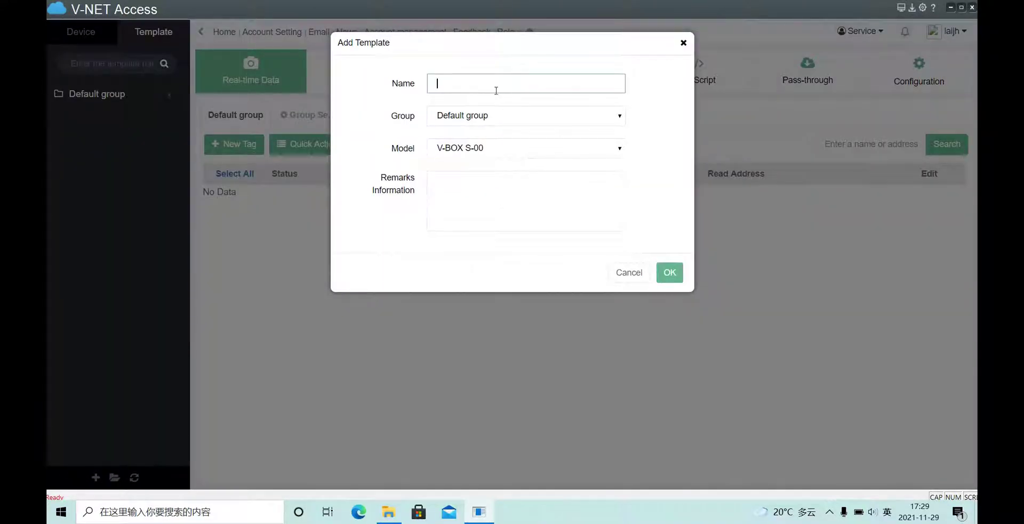
left_click(510, 154)
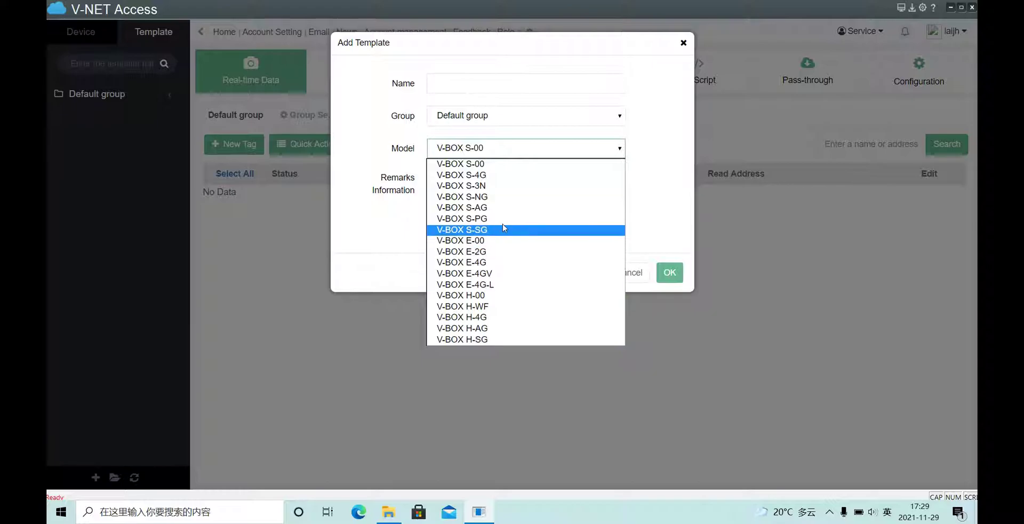
left_click(494, 197)
left_click(494, 82)
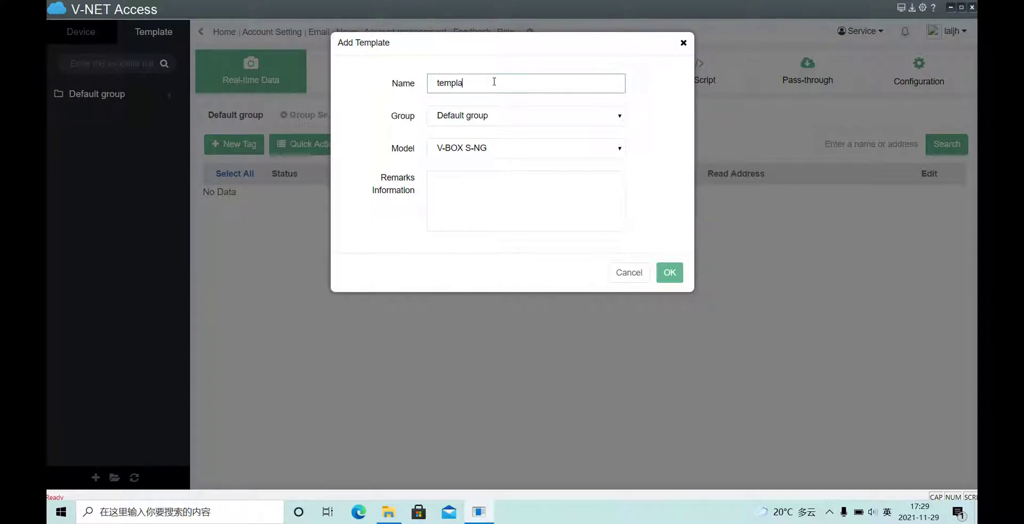
left_click(498, 177)
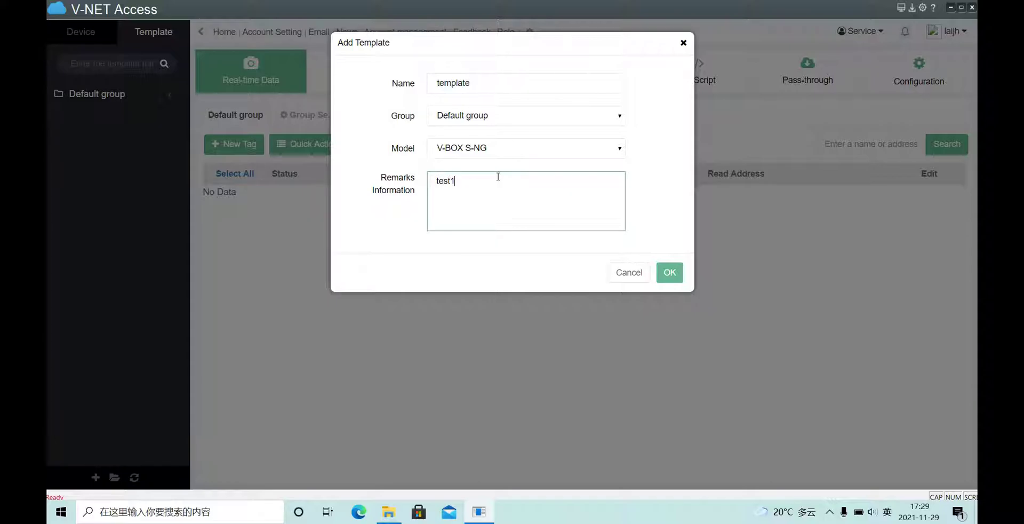
left_click(521, 151)
left_click(492, 151)
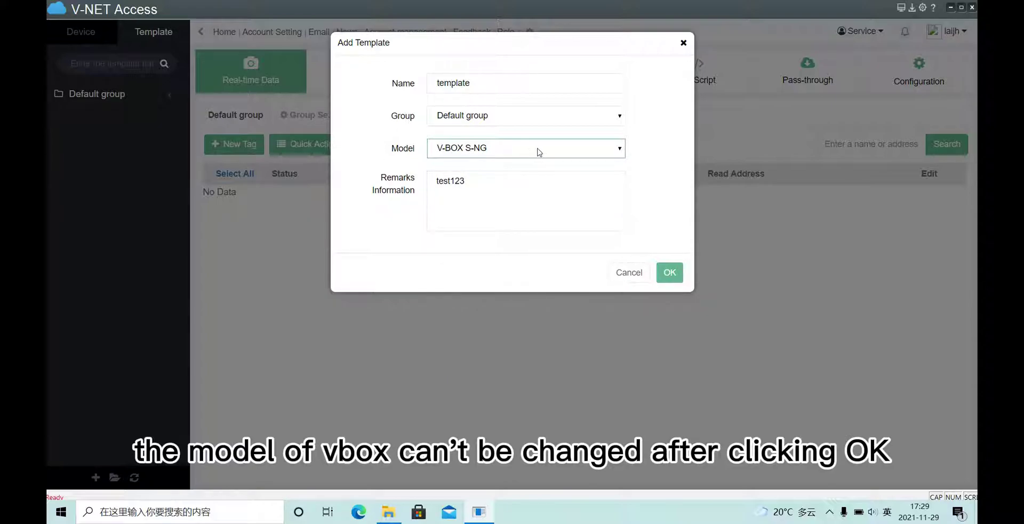
Step: Save the template, open its Basic overview, and view its locked V-BOX S-NG model details
left_click(670, 272)
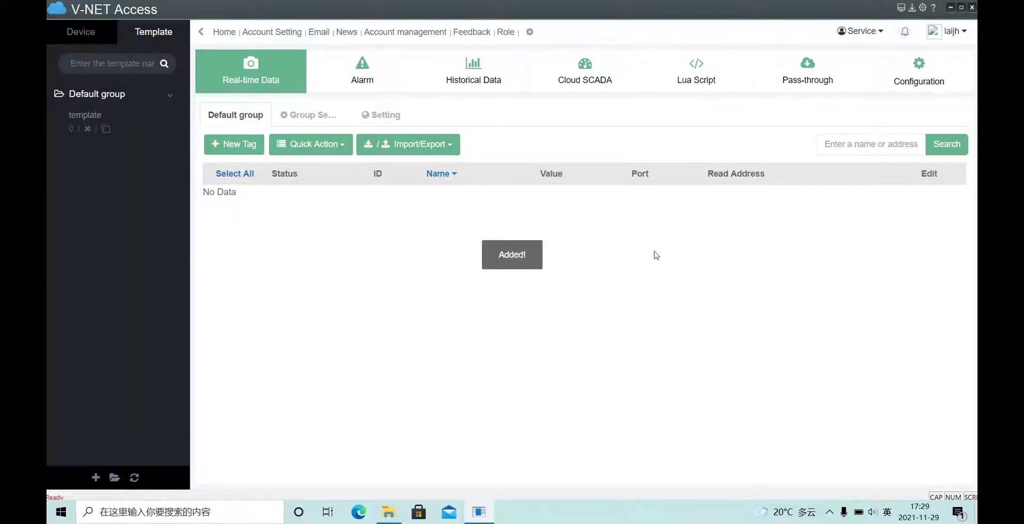
left_click(144, 115)
left_click(605, 429)
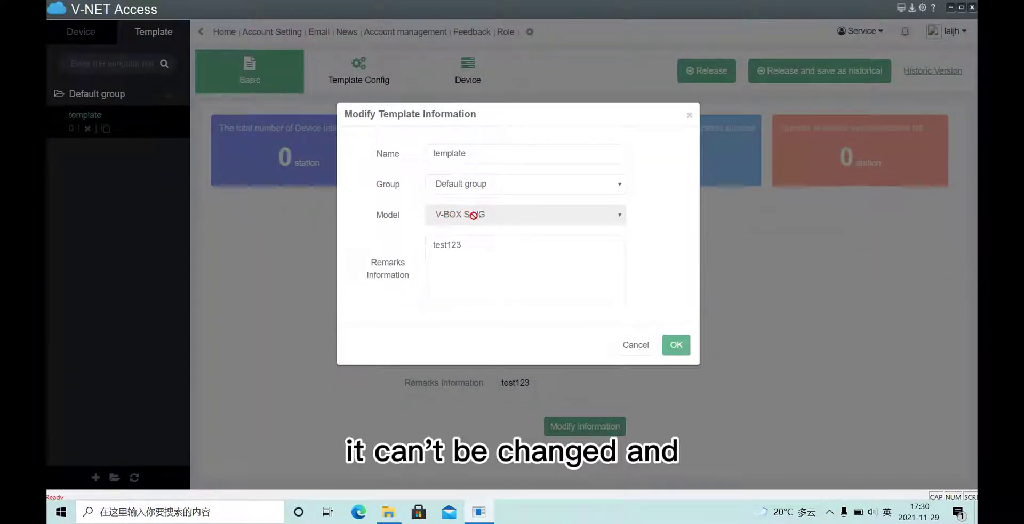
left_click(690, 116)
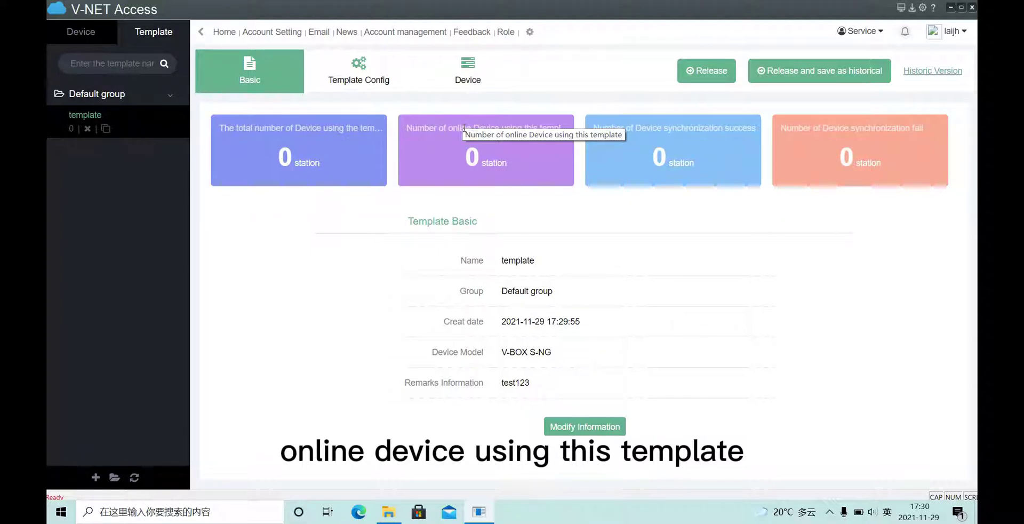
Step: In Template Config, add a COM1 RS232 port using Allen-Bradley DF1
left_click(373, 84)
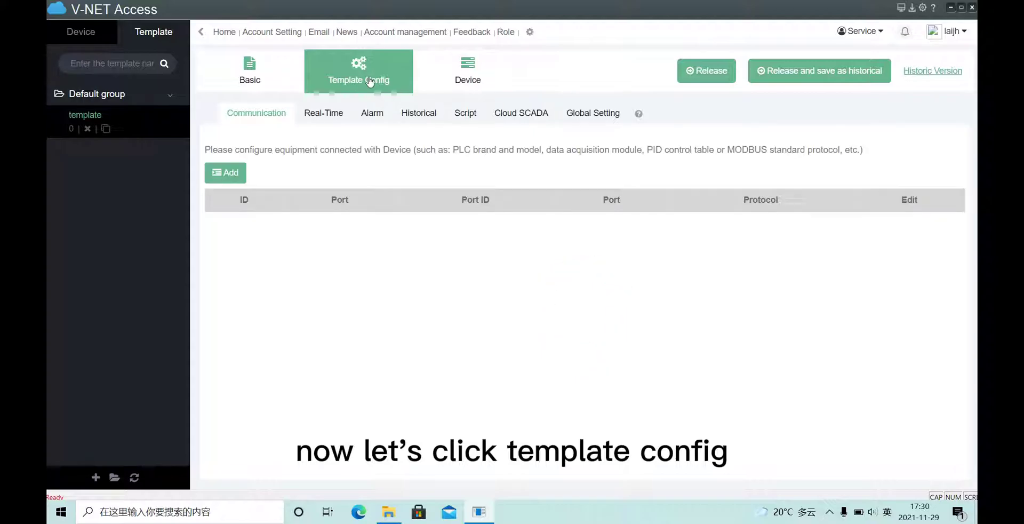
left_click(225, 172)
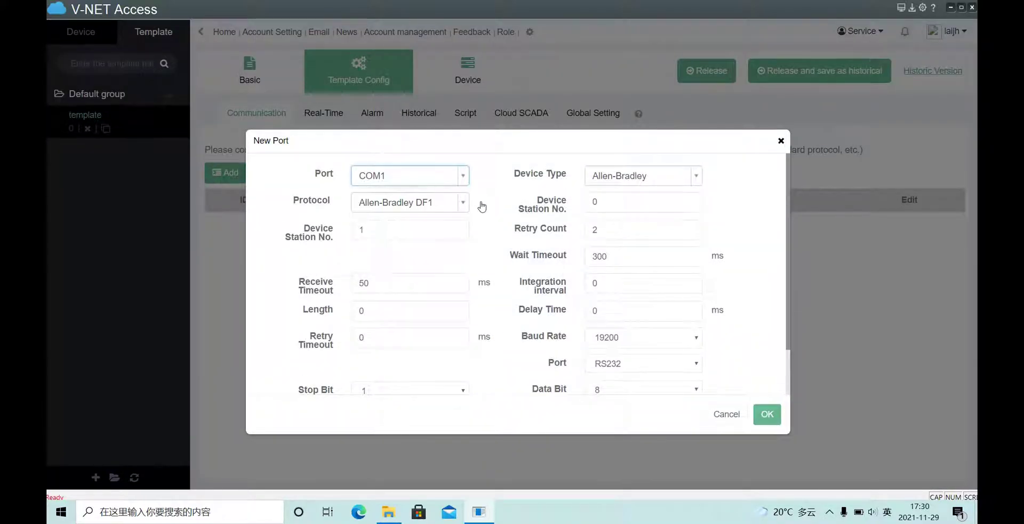
left_click(766, 414)
Step: Add a second port on Ethernet with device type ModBus TCP Slave
left_click(225, 173)
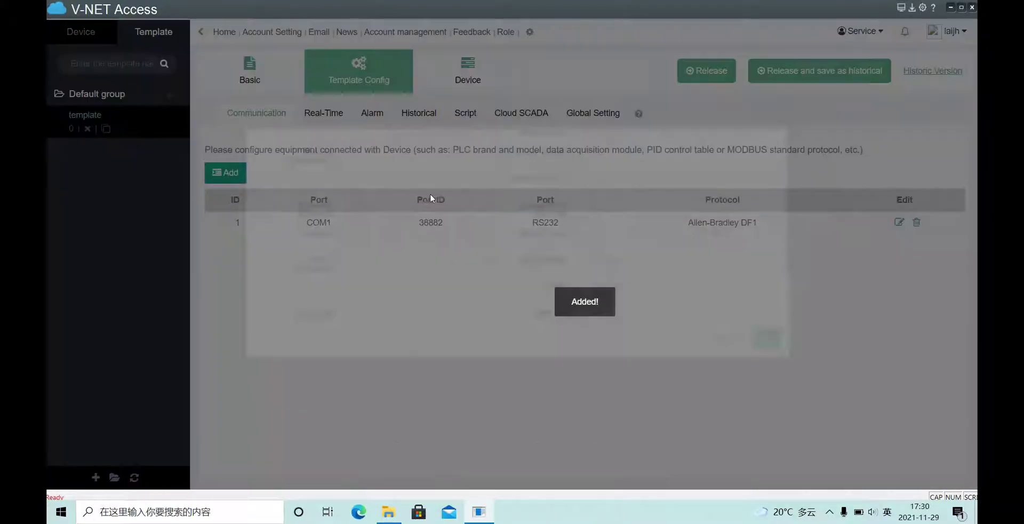
left_click(442, 178)
left_click(436, 228)
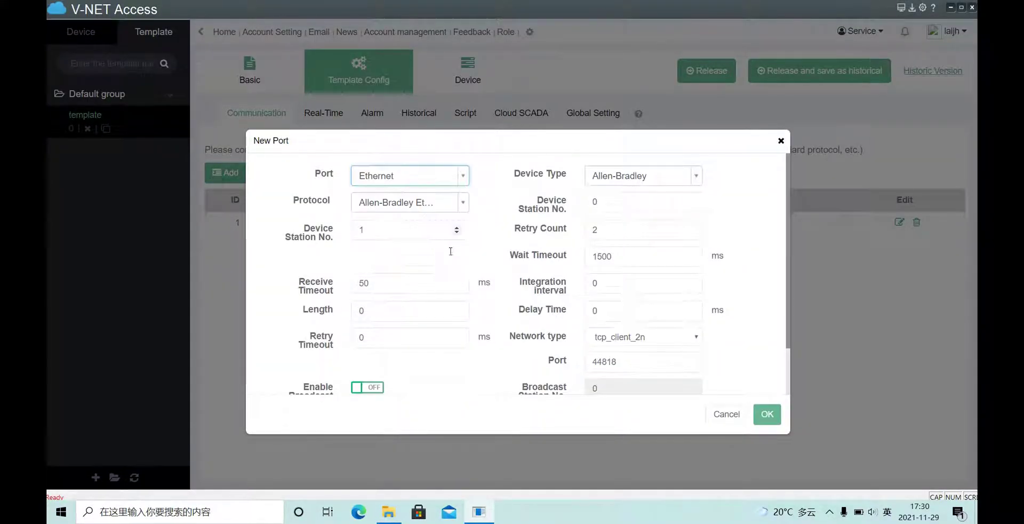
left_click(643, 175)
scroll(647, 292, "down", 2)
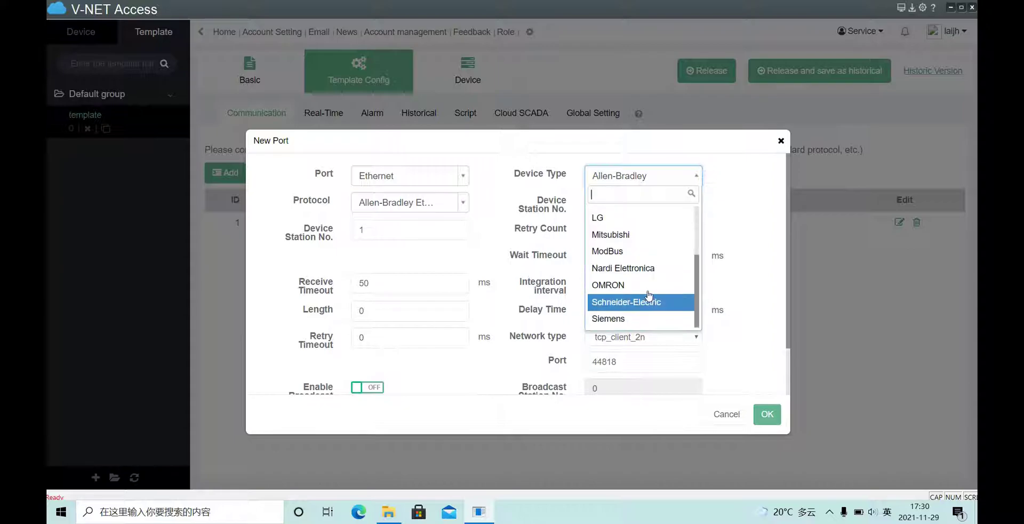
left_click(649, 265)
left_click(767, 414)
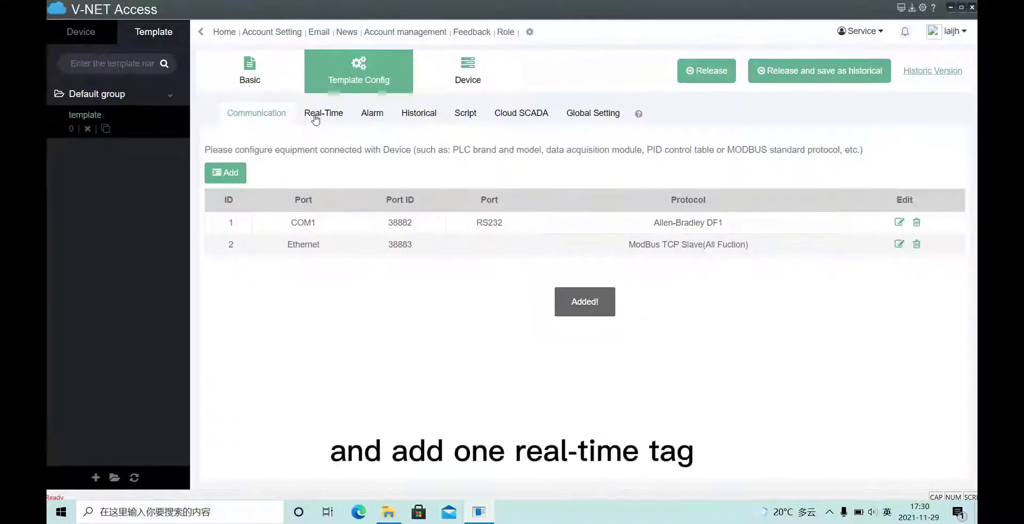
Step: Add a read-write real-time tag 'test' on local address HDX 0.0
left_click(329, 114)
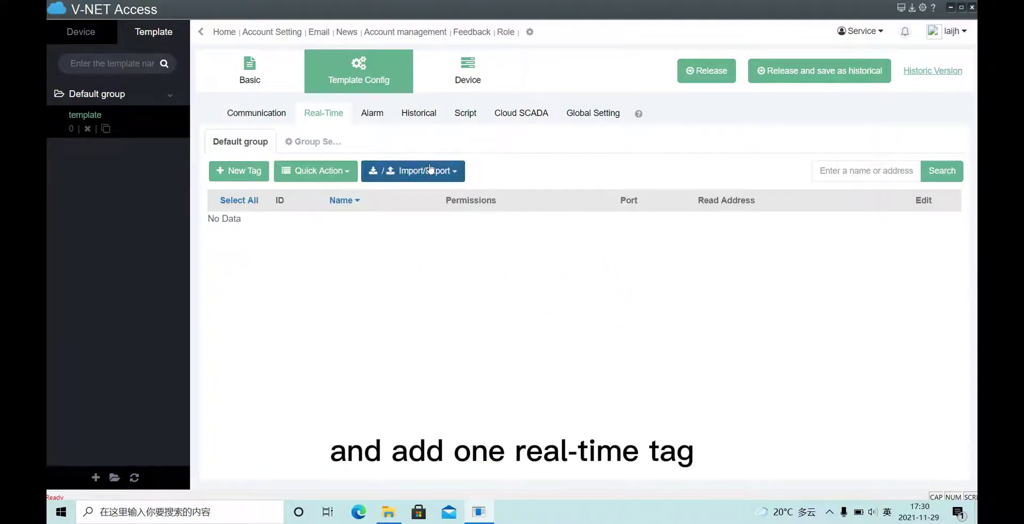
left_click(259, 174)
left_click(511, 174)
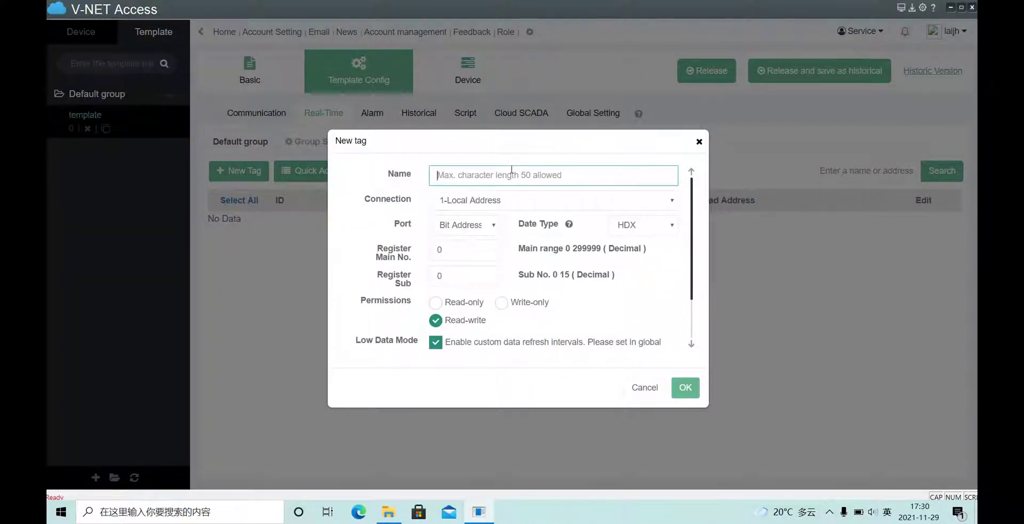
type("et")
key("BackSpace")
key("BackSpace")
type("te")
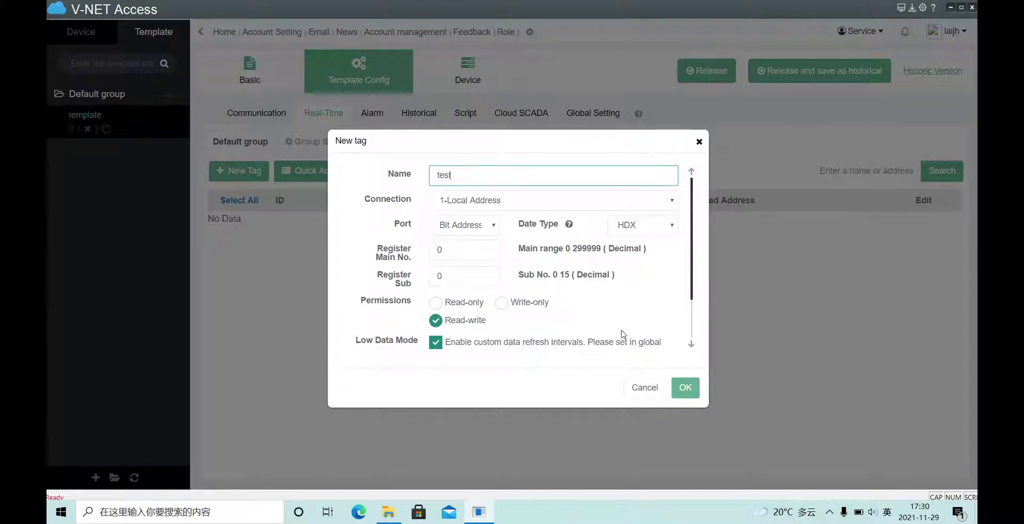
type("st")
left_click(686, 387)
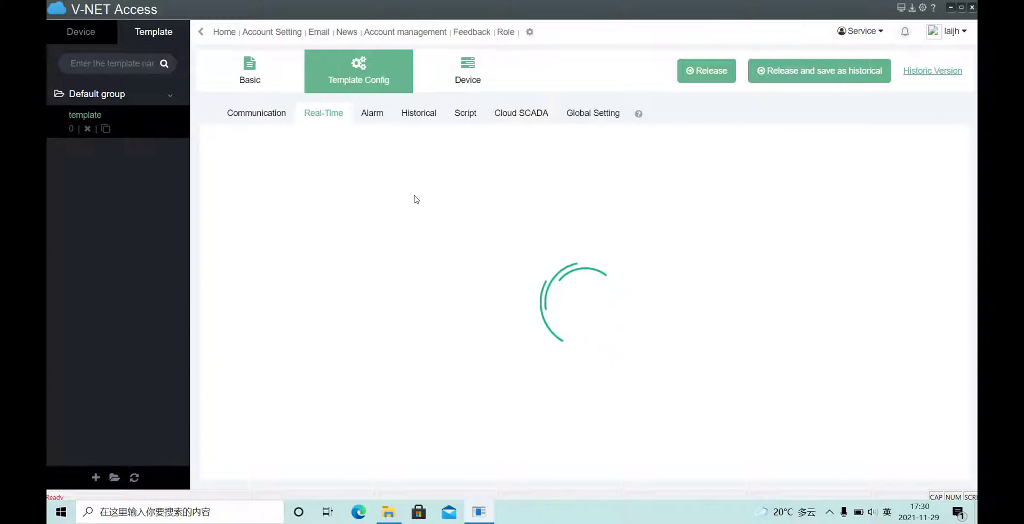
left_click(379, 120)
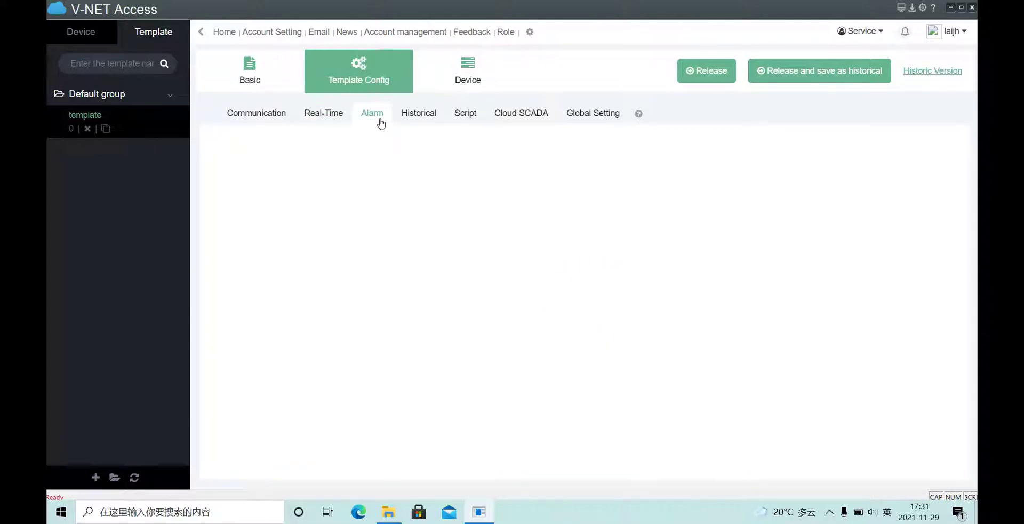
left_click(334, 119)
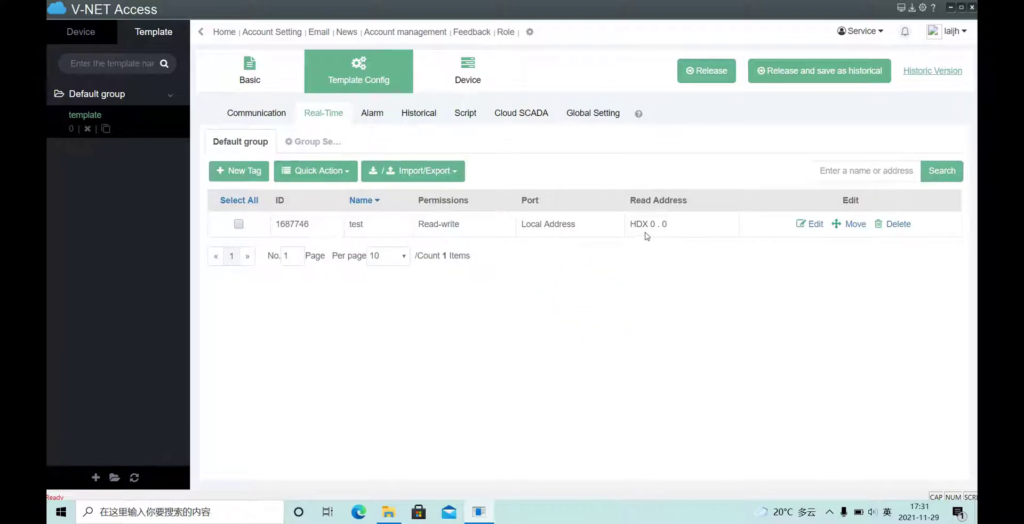
Step: Create a Minor-level alarm tag 'alarm' on local address HDX 0.0
left_click(381, 117)
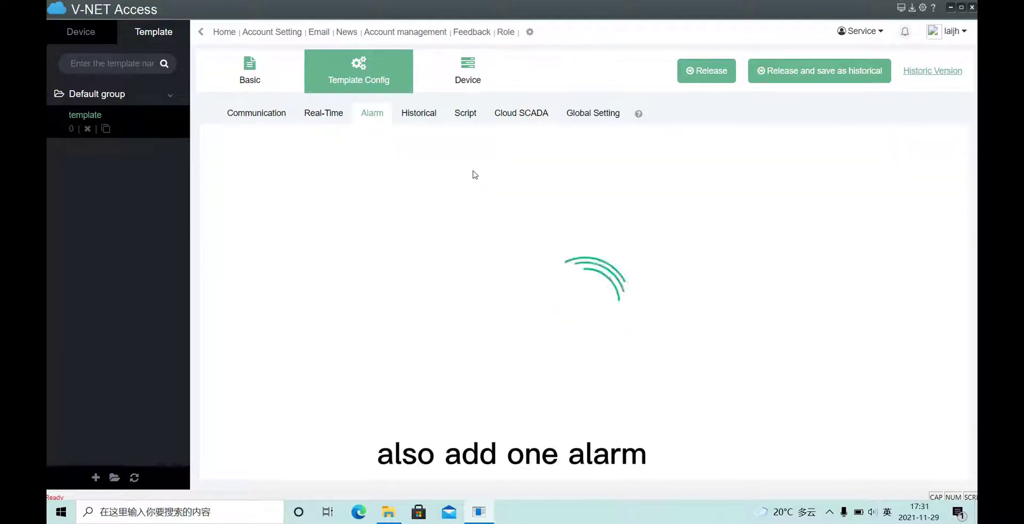
left_click(386, 151)
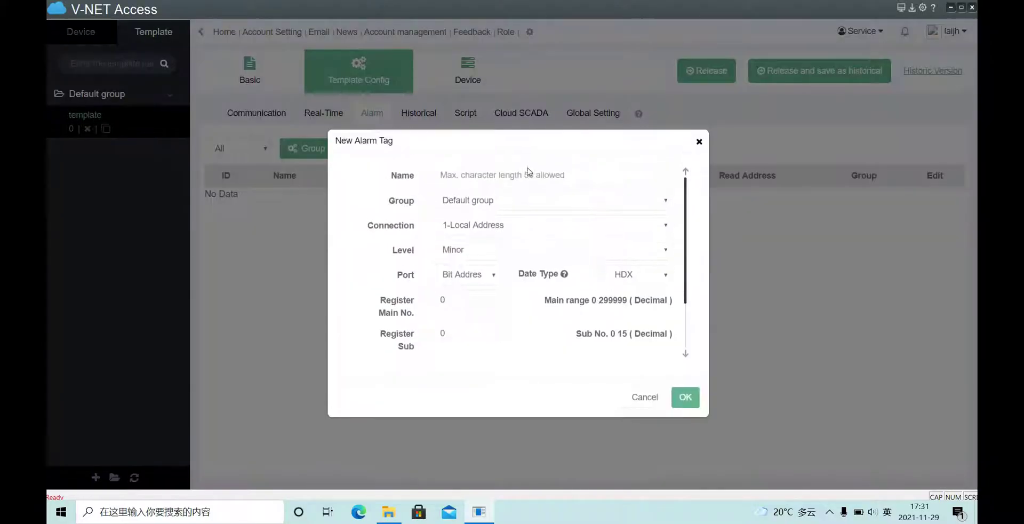
left_click(528, 175)
type("alarm")
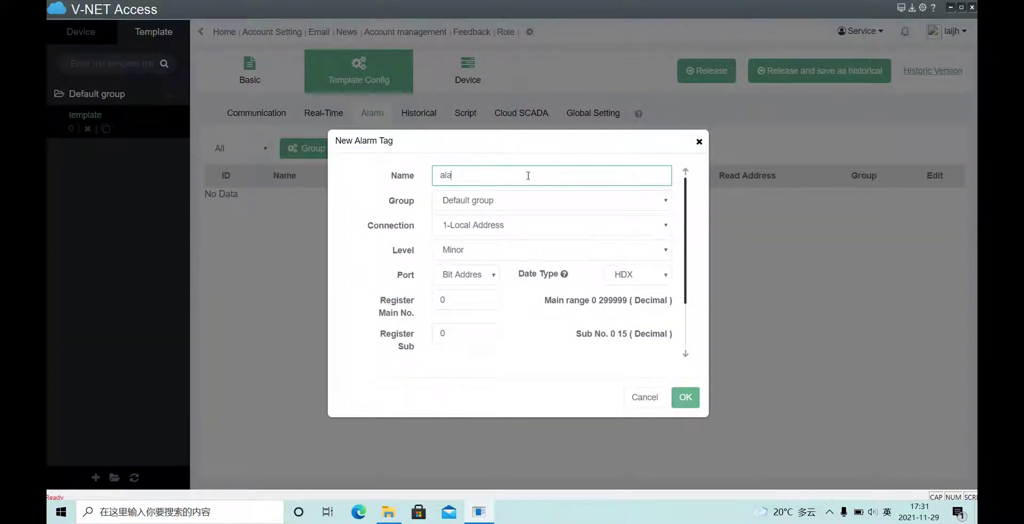
left_click(686, 397)
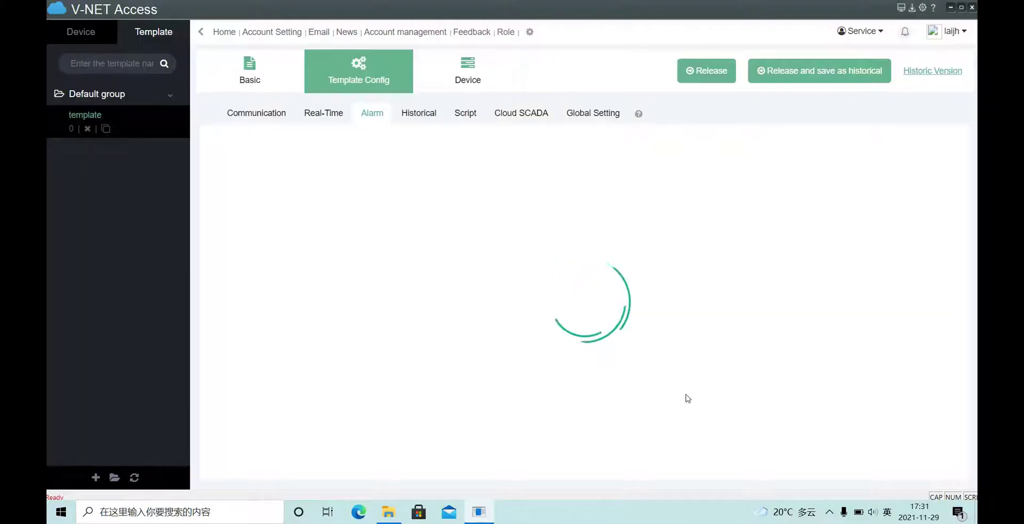
Step: Create the template's Cloud SCADA project, opening an empty Main Screen in Web Cloud Config
left_click(522, 114)
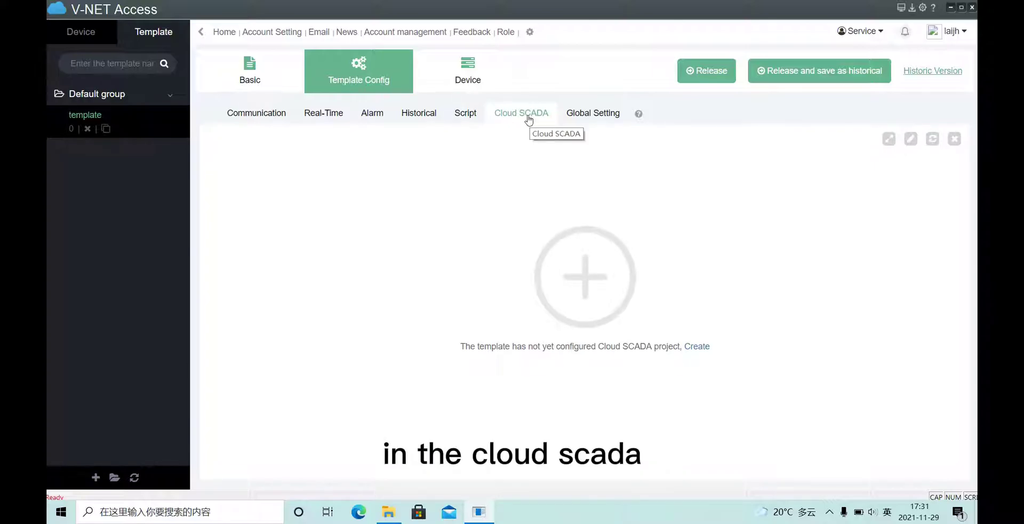
left_click(697, 347)
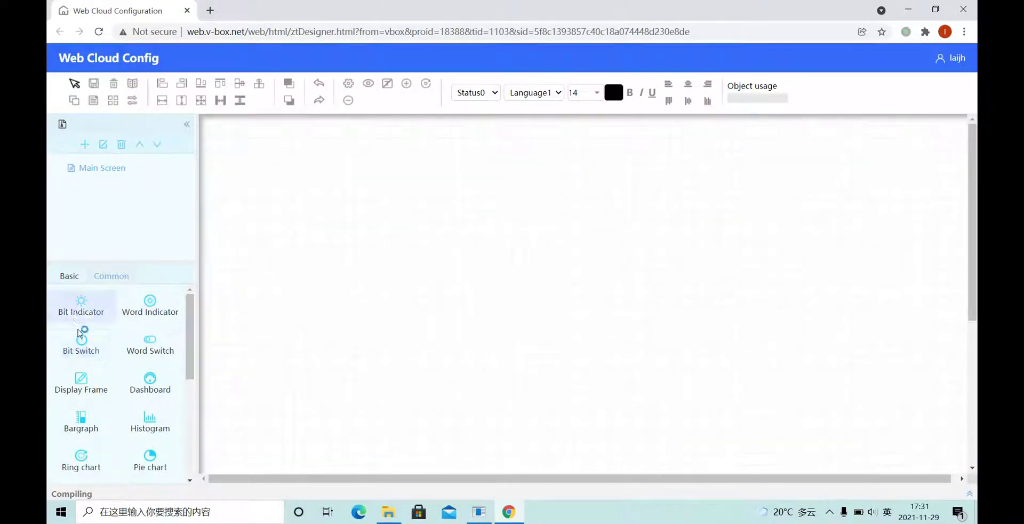
Step: Place a bit indicator lamp near the canvas top and an OFF switch below it
left_click_drag(88, 308, 93, 315)
left_click_drag(445, 213, 495, 257)
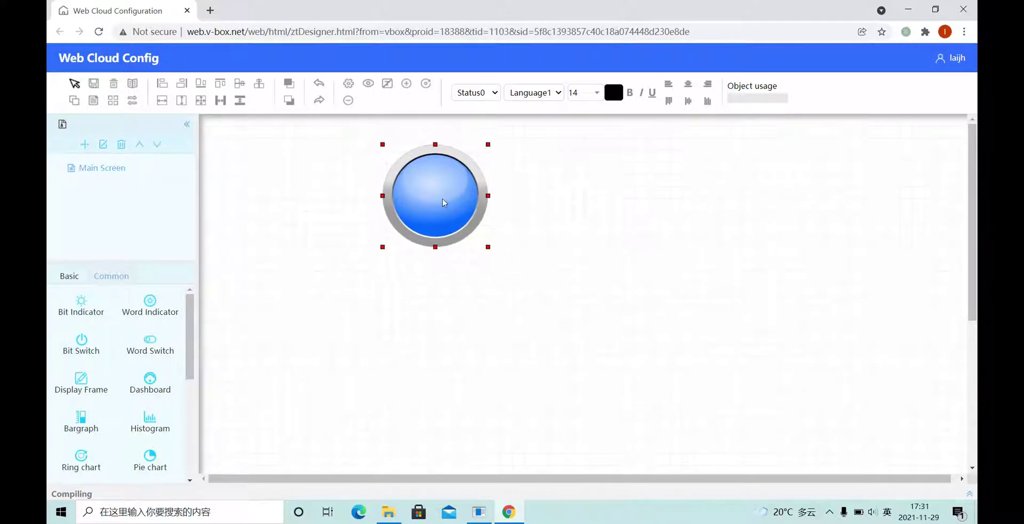
left_click(89, 337)
left_click_drag(352, 308, 500, 378)
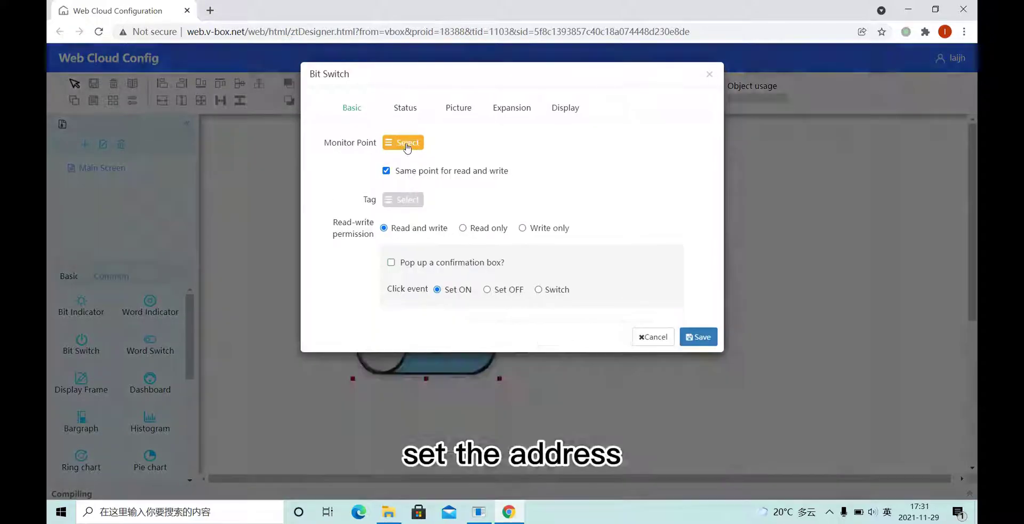
Step: Bind the switch's monitor point to test and save its settings
left_click(407, 144)
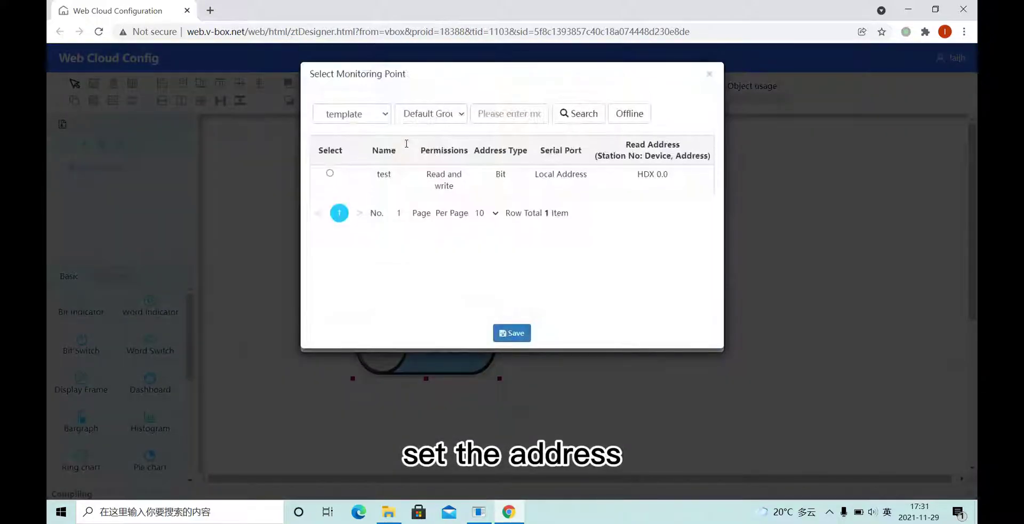
left_click(511, 333)
left_click(534, 298)
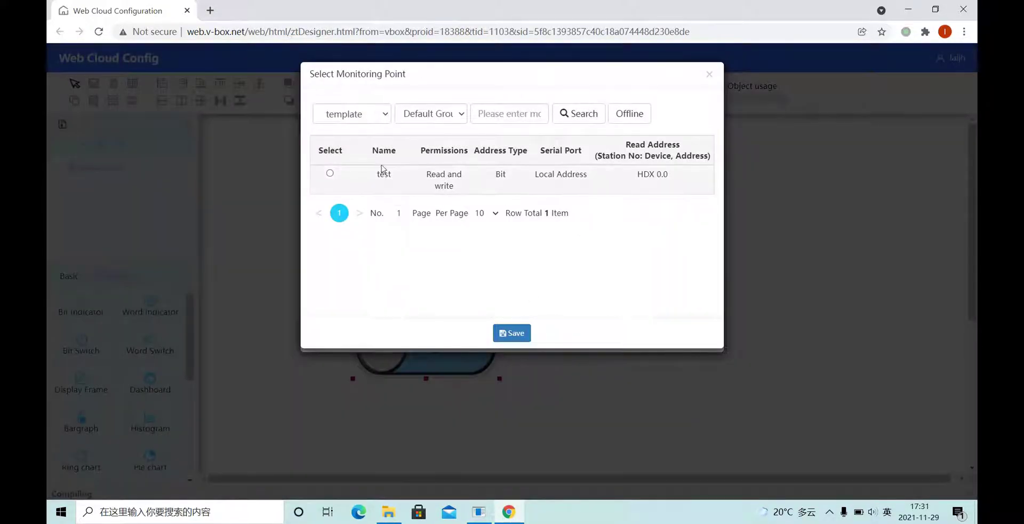
left_click(330, 173)
left_click(513, 333)
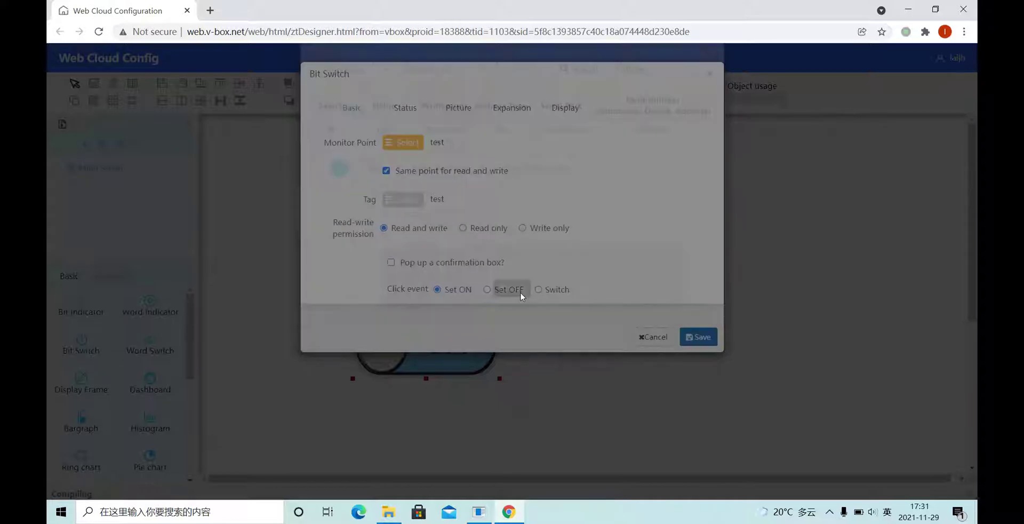
left_click(702, 338)
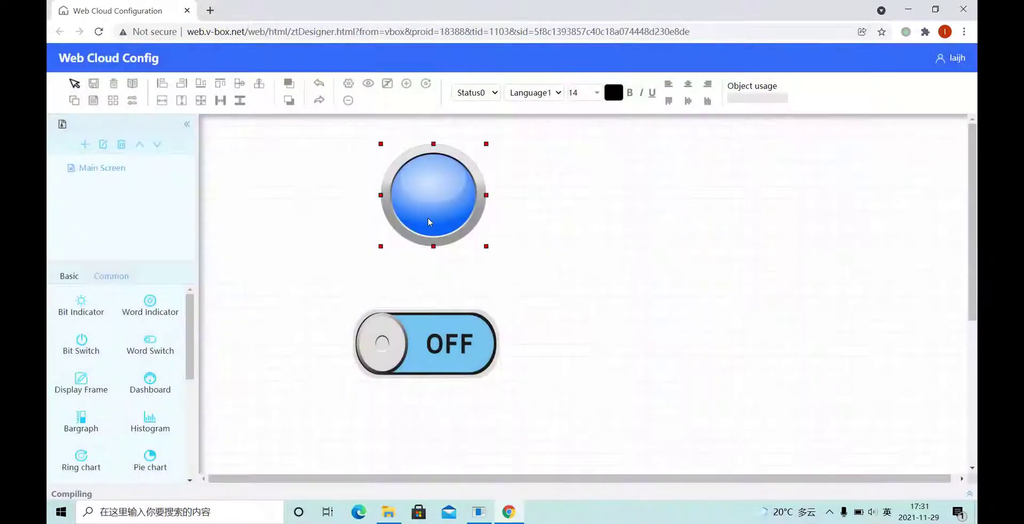
Step: Bind the lamp's monitor point to test, then save the canvas
double_click(447, 168)
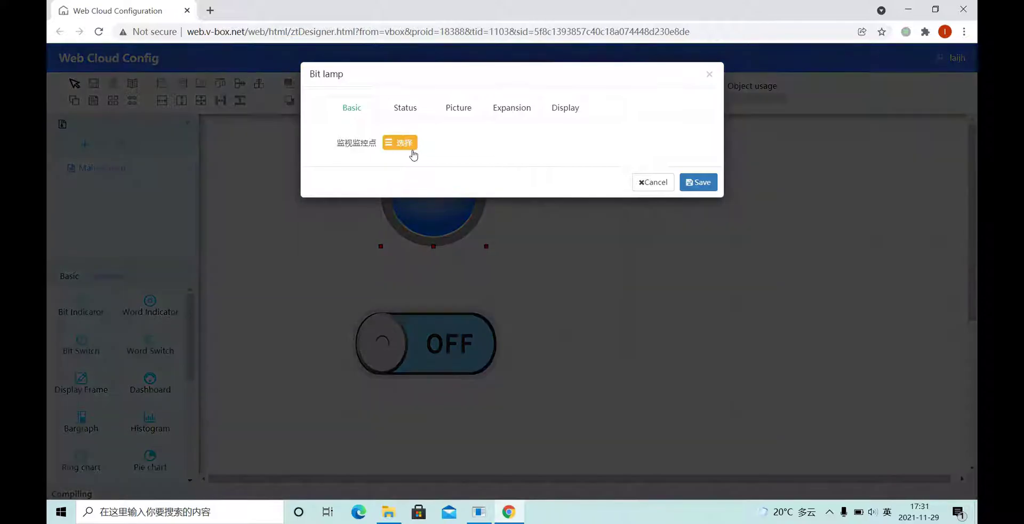
left_click(399, 144)
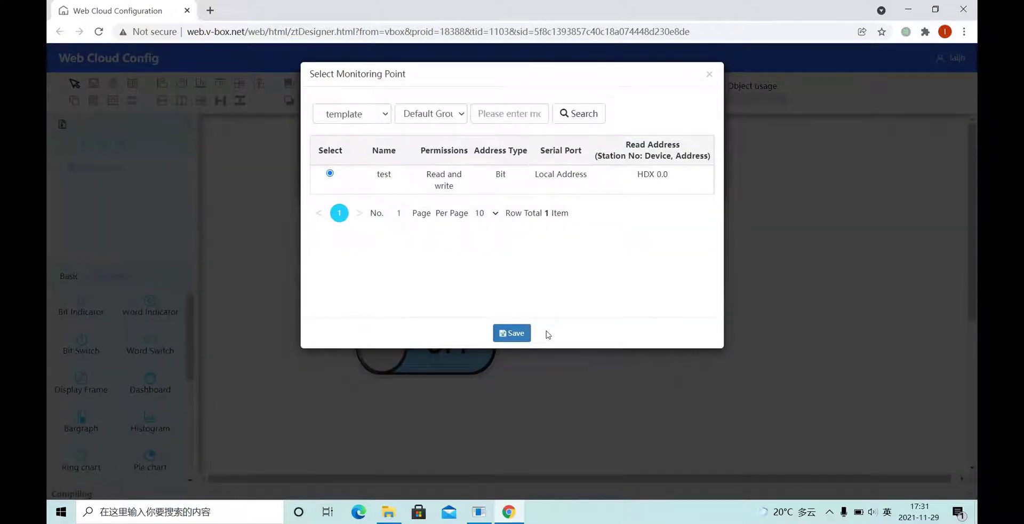
left_click(512, 333)
left_click(698, 181)
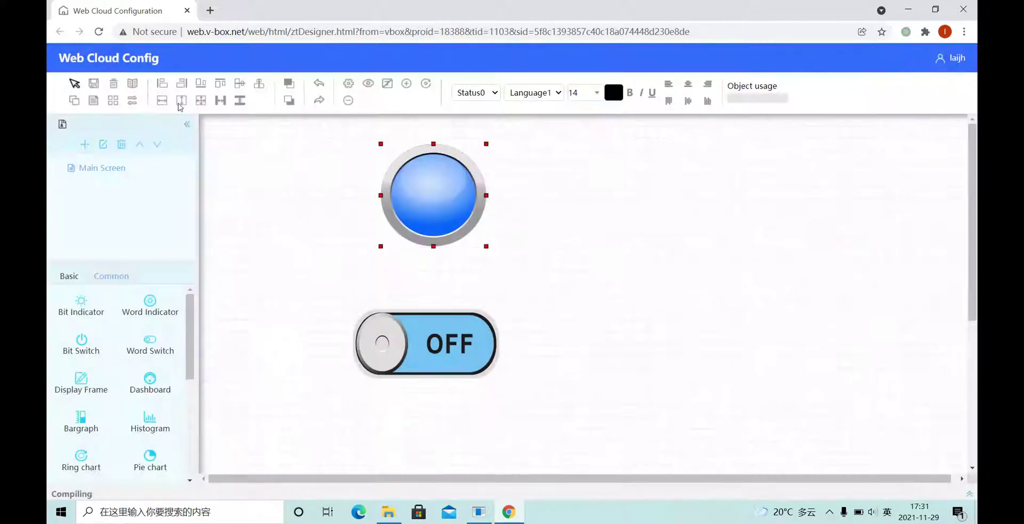
left_click(94, 84)
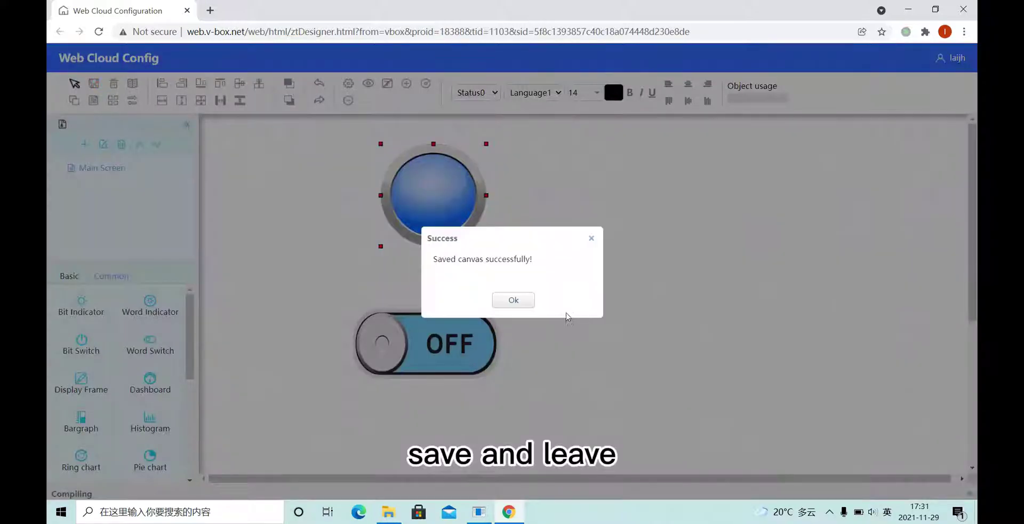
left_click(513, 300)
Step: Leave the designer, check the lamp and OFF switch in Cloud SCADA, then open the template's Device page
left_click(963, 9)
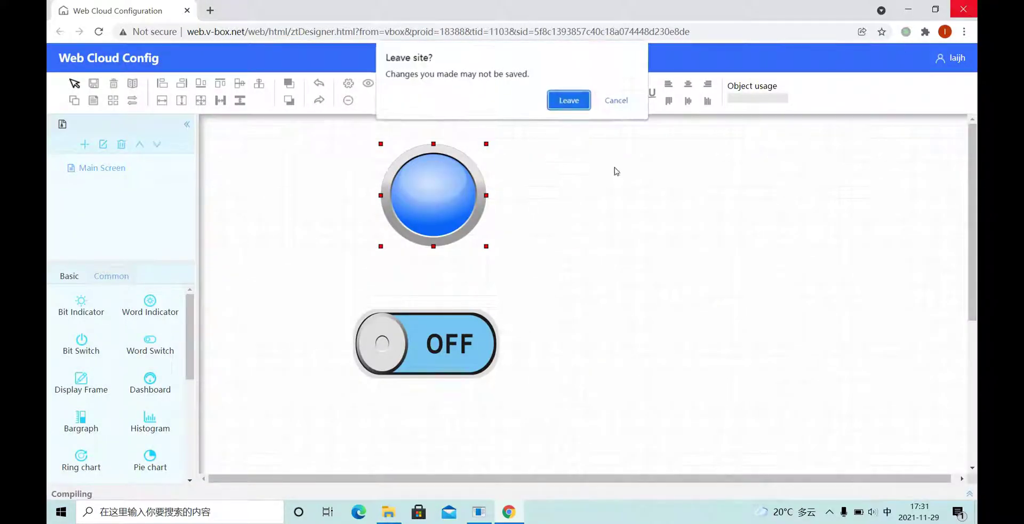
left_click(584, 100)
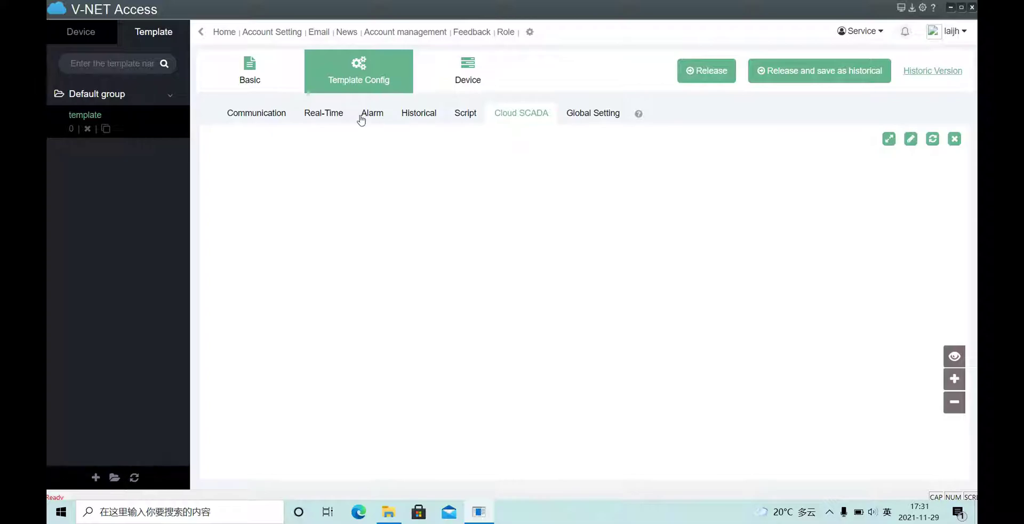
left_click(419, 114)
left_click(465, 113)
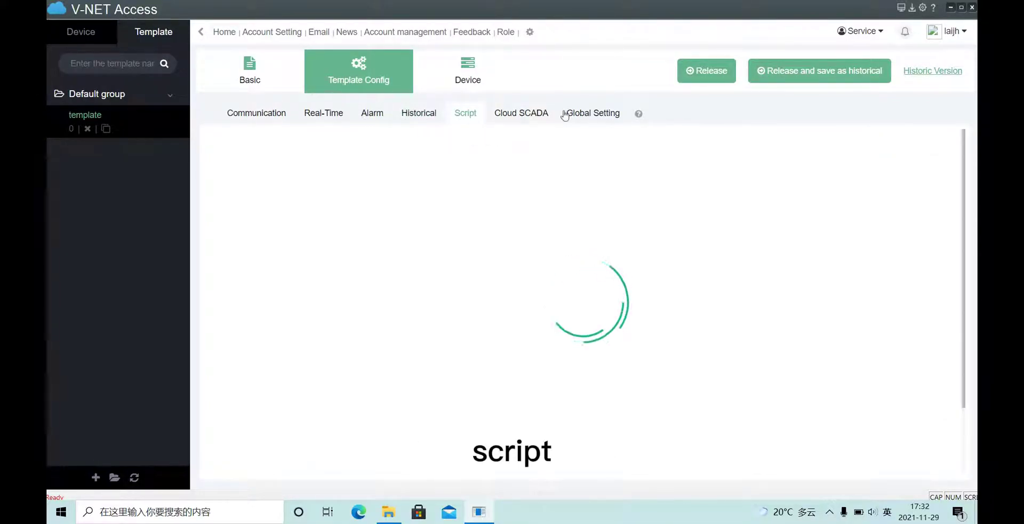
left_click(525, 112)
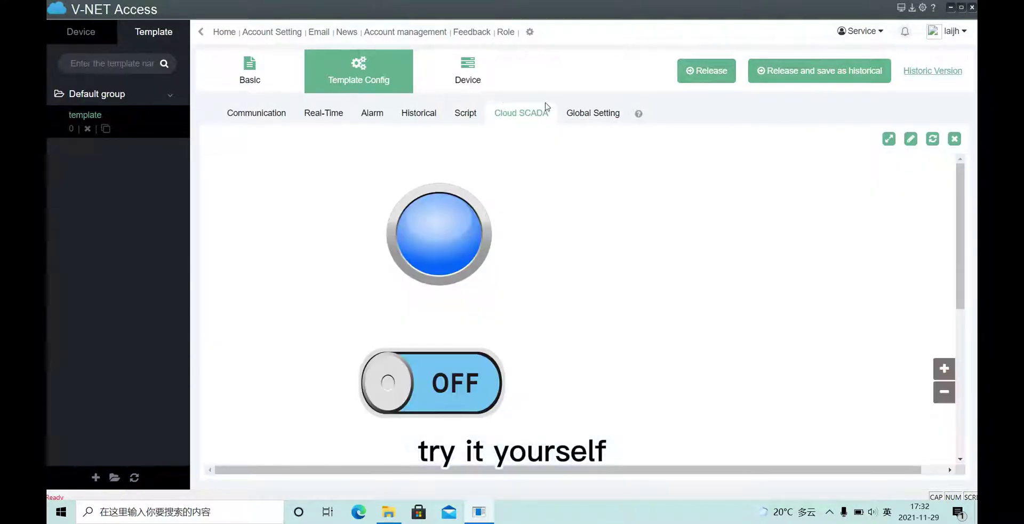
left_click(459, 83)
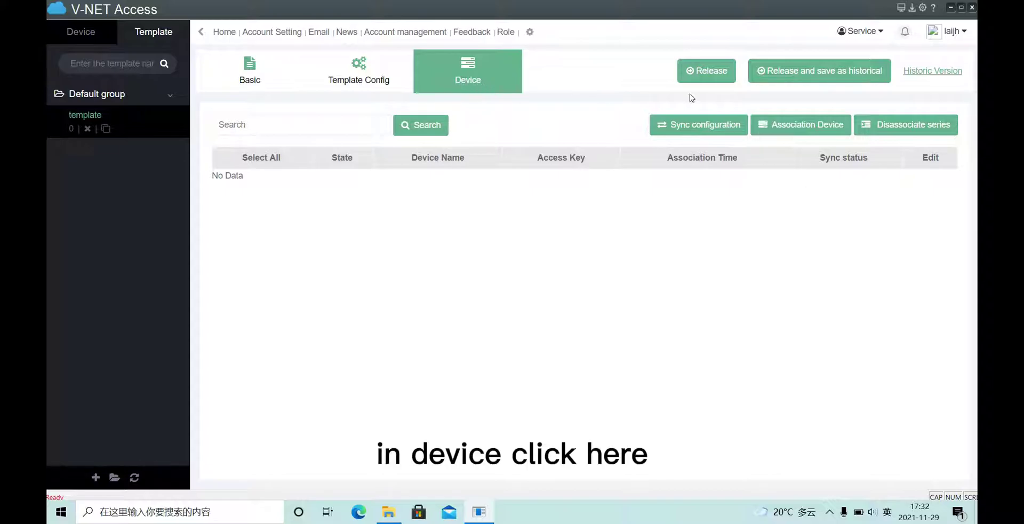
Step: Bind the S-NG V-BOX to the template, accepting the configuration overwrite warning
left_click(803, 120)
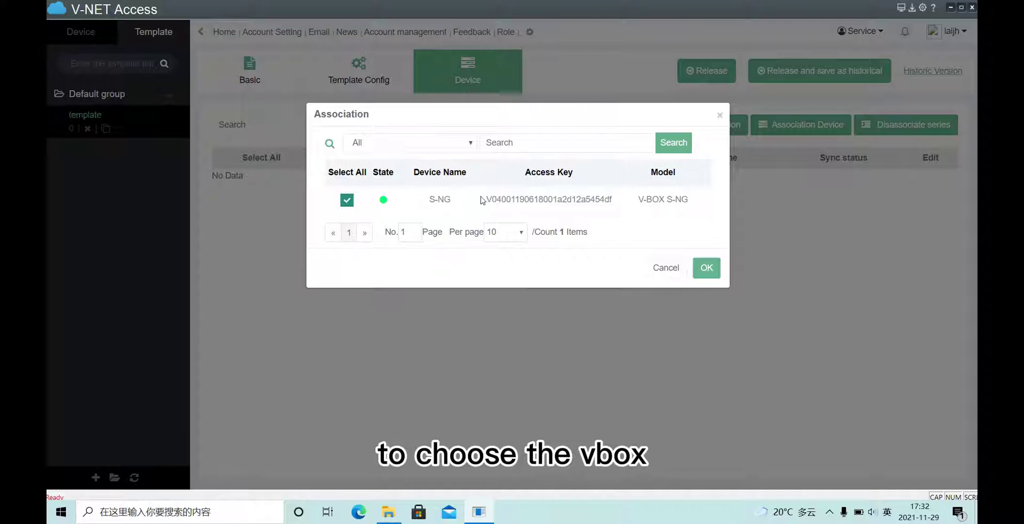
left_click_drag(481, 200, 622, 206)
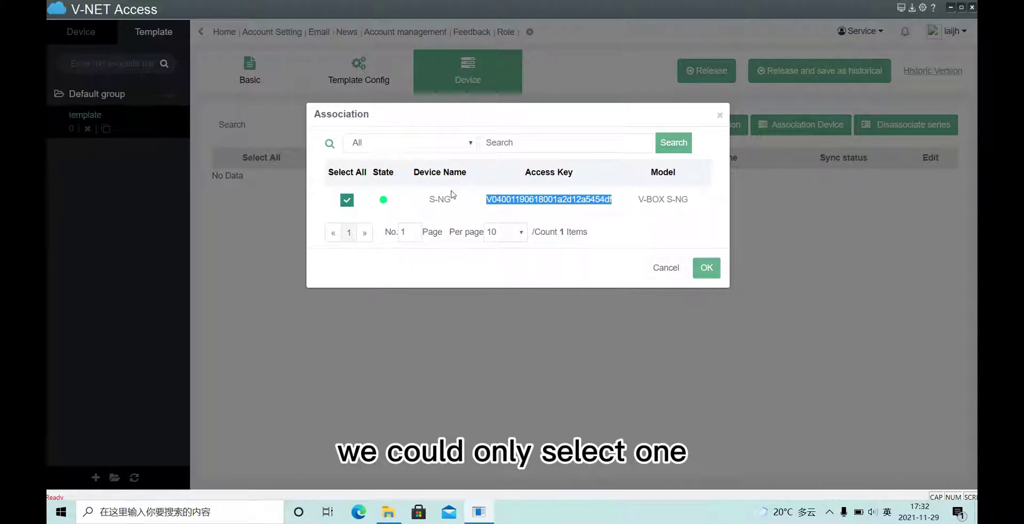
left_click(706, 267)
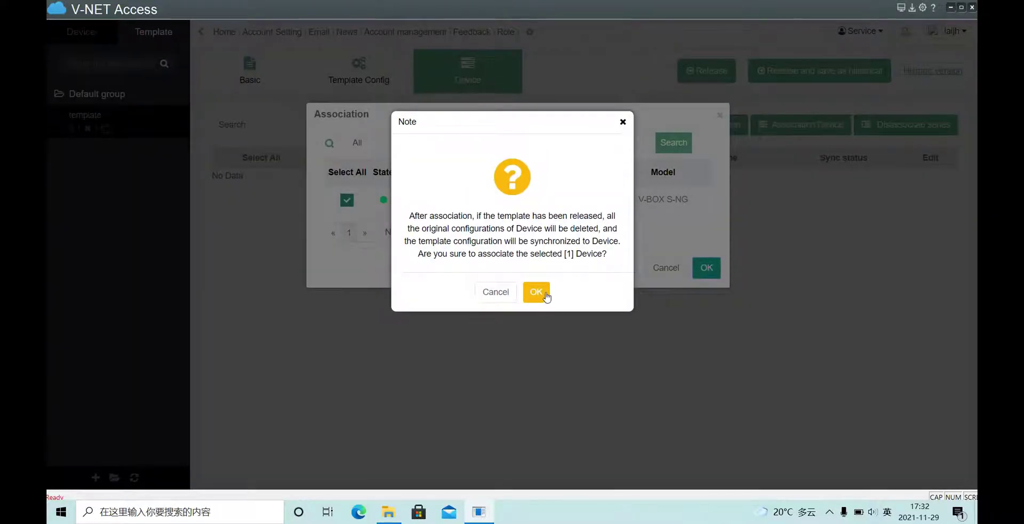
left_click(537, 292)
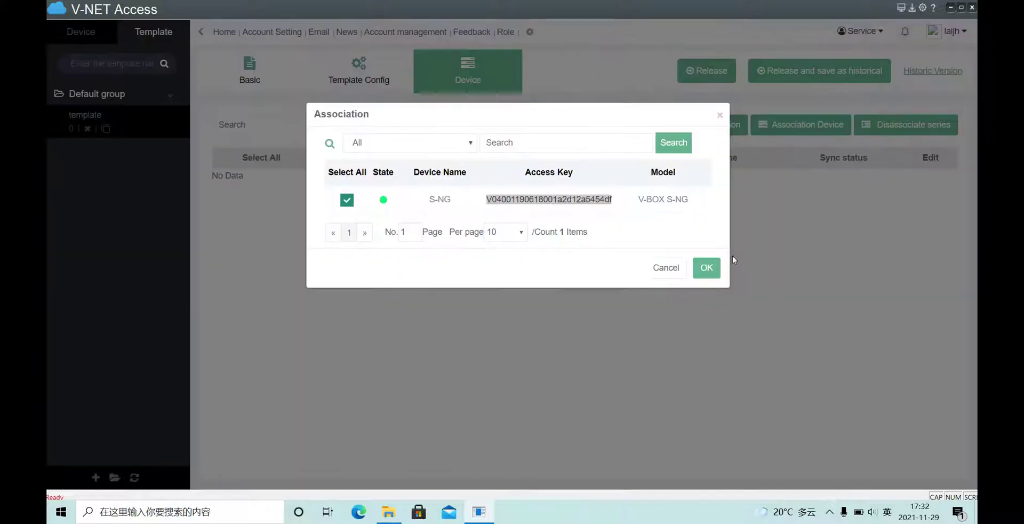
left_click(709, 272)
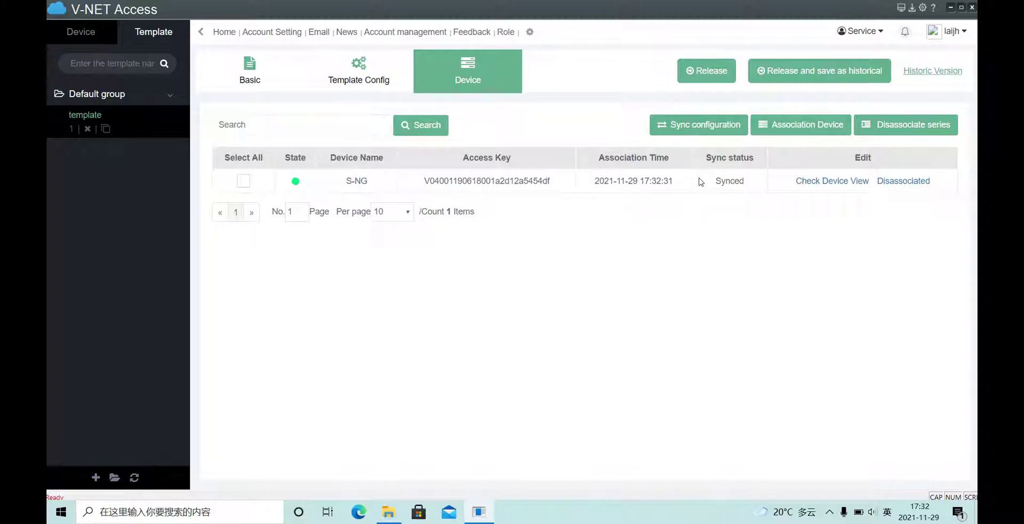
Step: Release the template to the device, then release again keeping a historical version logged '111'
left_click(711, 72)
left_click(535, 315)
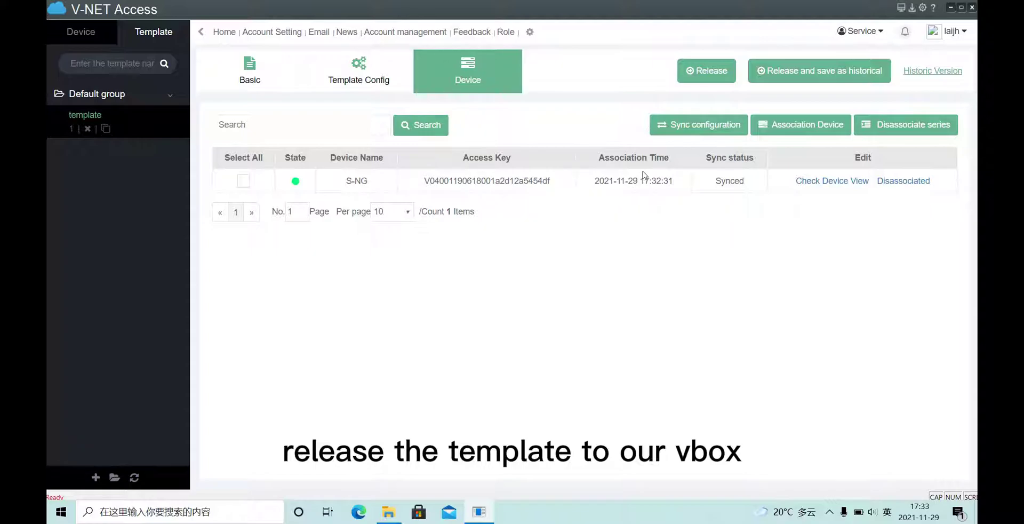
left_click(774, 75)
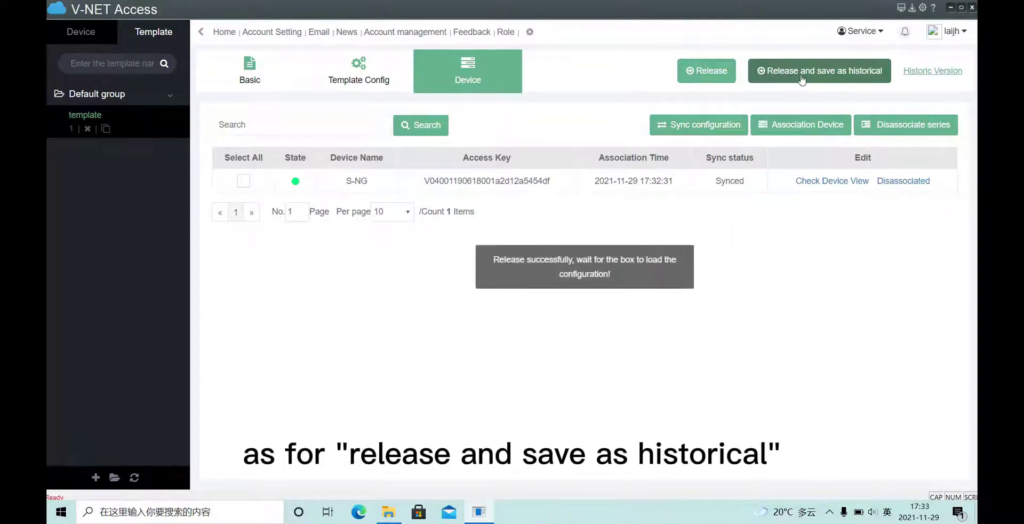
left_click(835, 79)
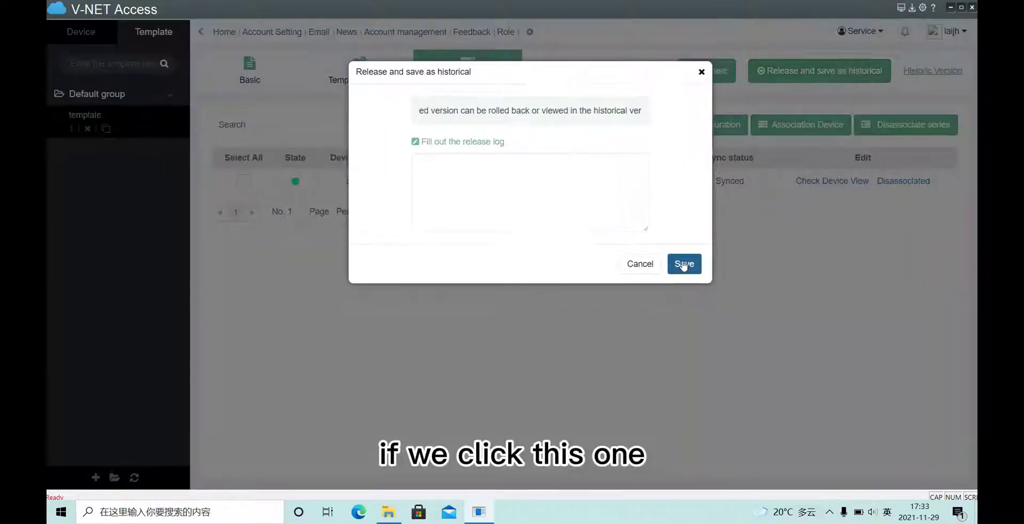
left_click(593, 184)
type("111")
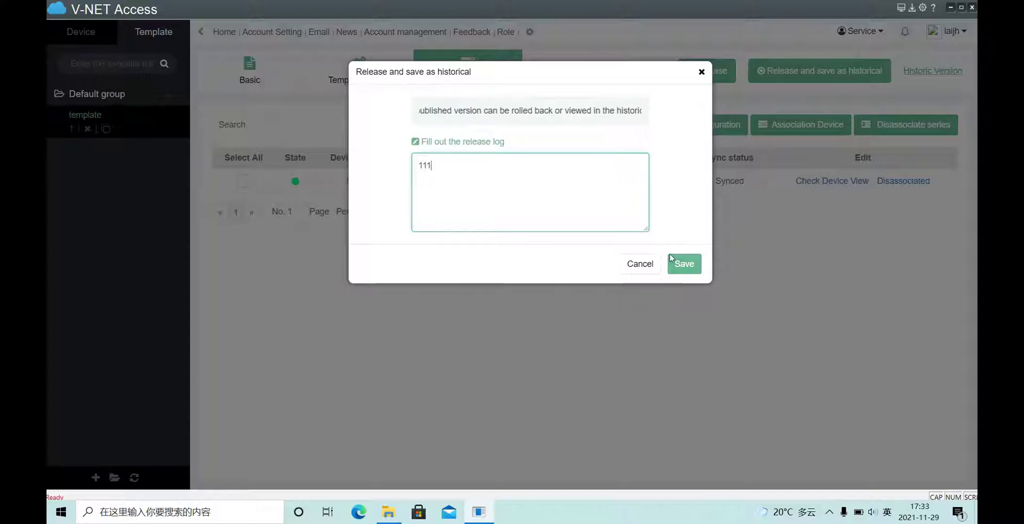
left_click(684, 264)
left_click(540, 315)
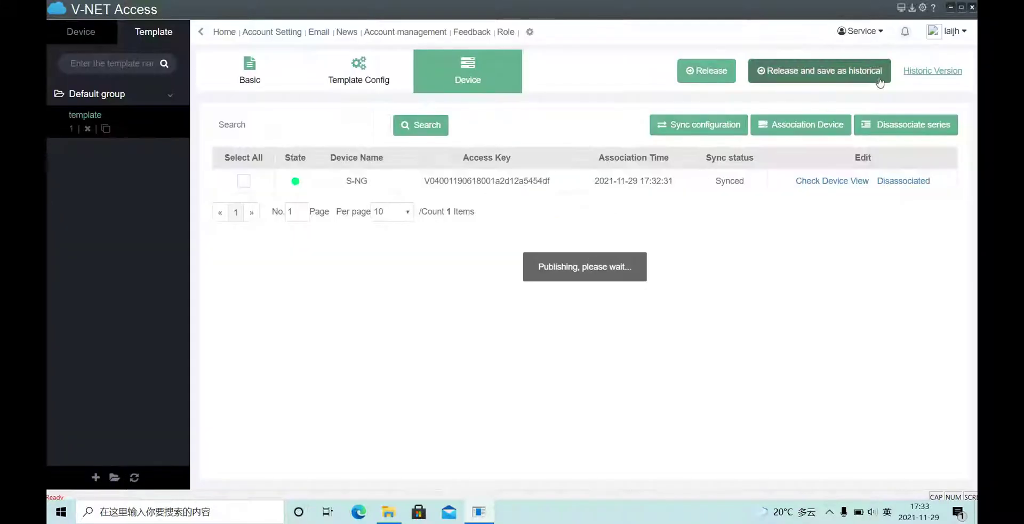
Step: Check the template's version history, then list the S-NG device bound to the template
left_click(933, 72)
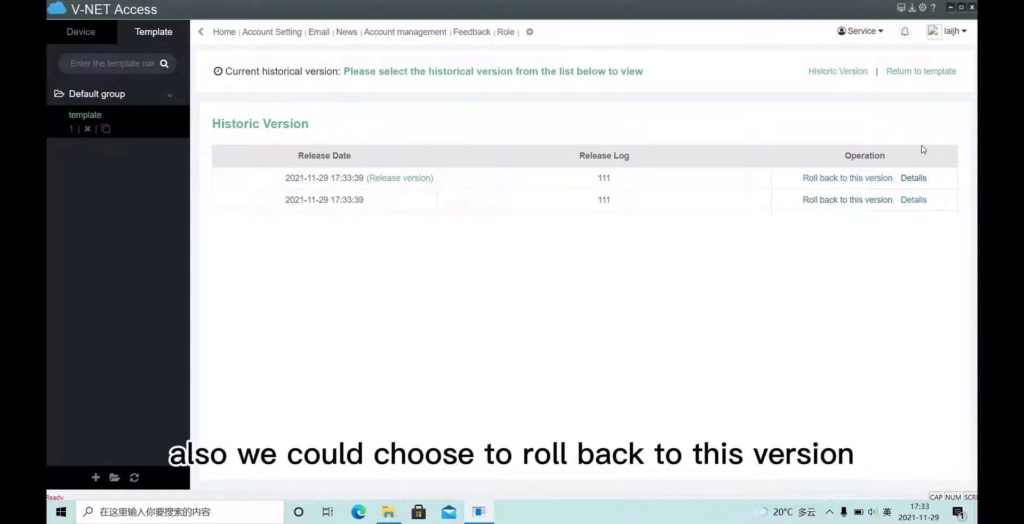
left_click(949, 73)
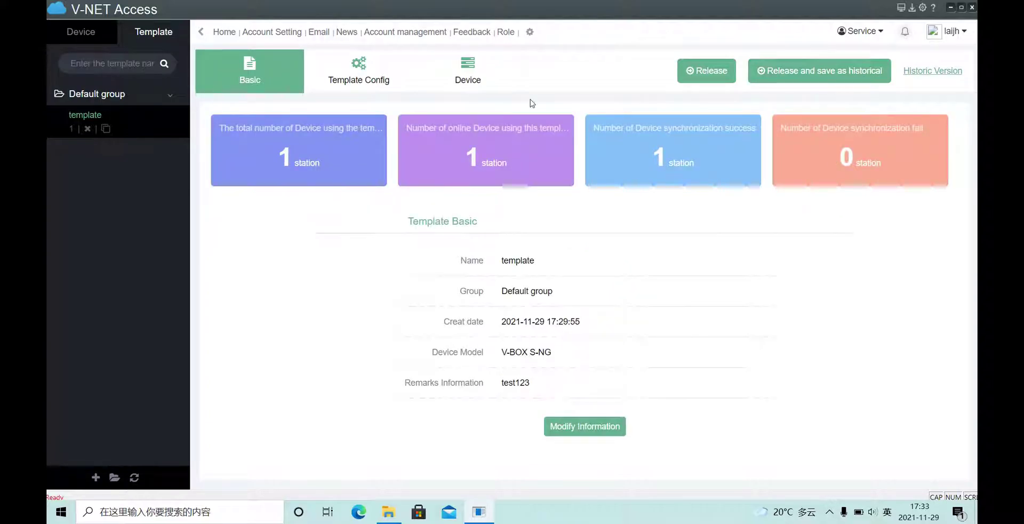
left_click(468, 72)
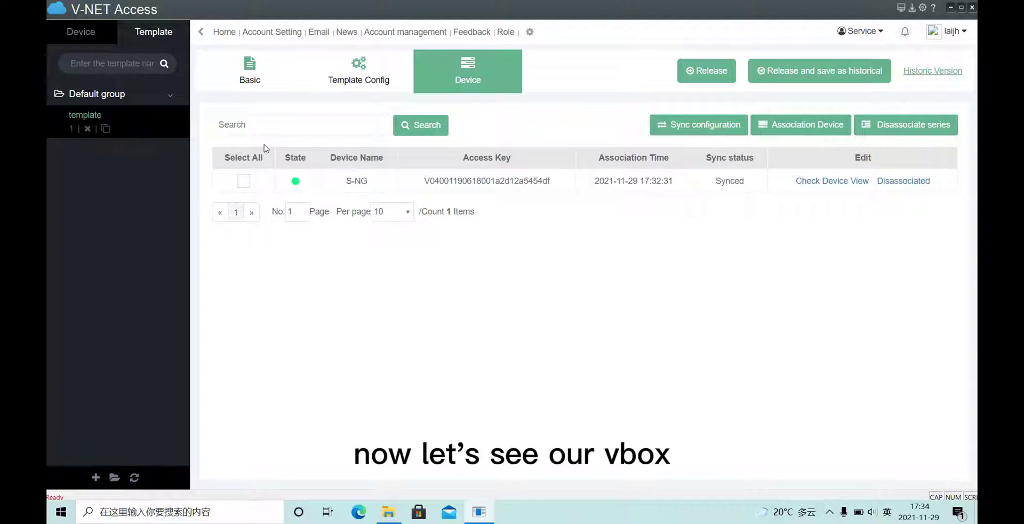
Step: Open the S-NG device and check its Real-time Data, Alarm, Historical Data and Cloud SCADA views
left_click(81, 34)
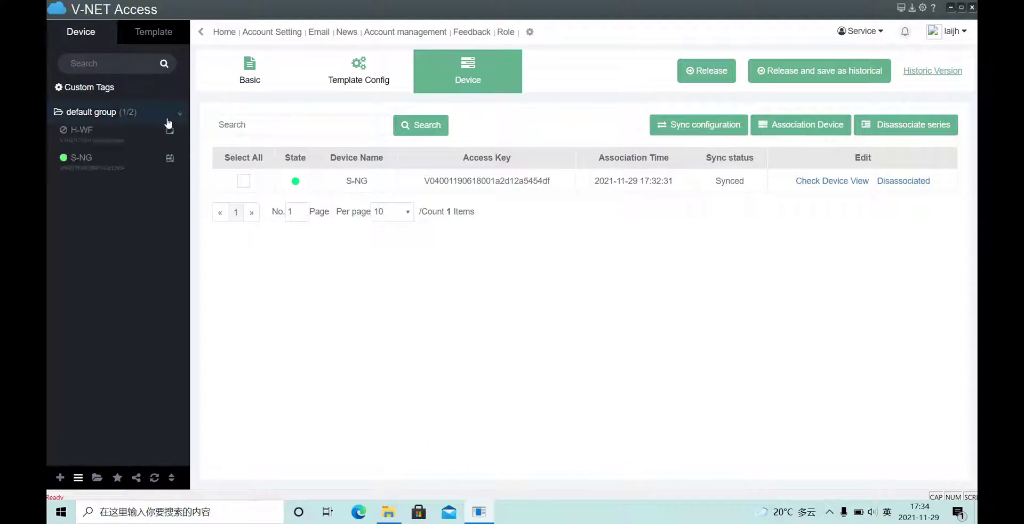
left_click(115, 161)
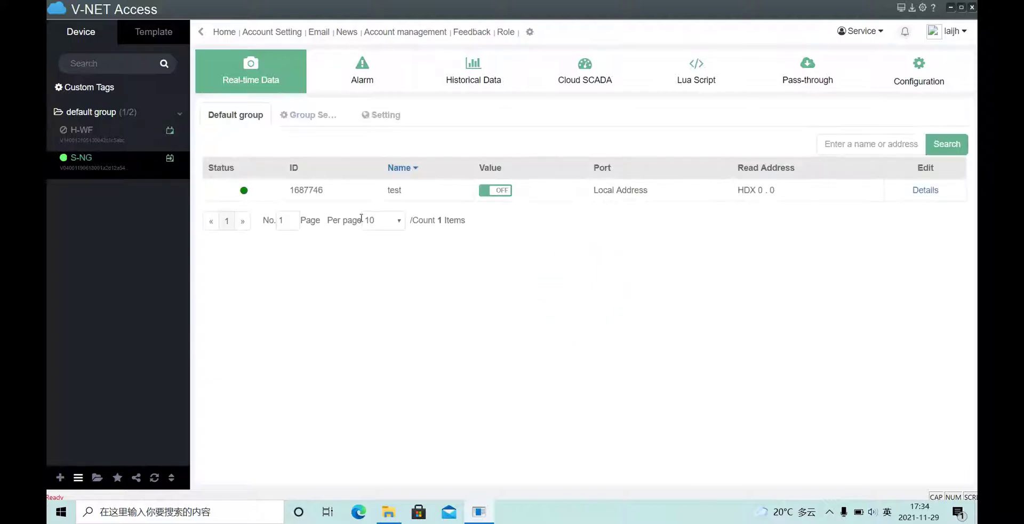
left_click(349, 80)
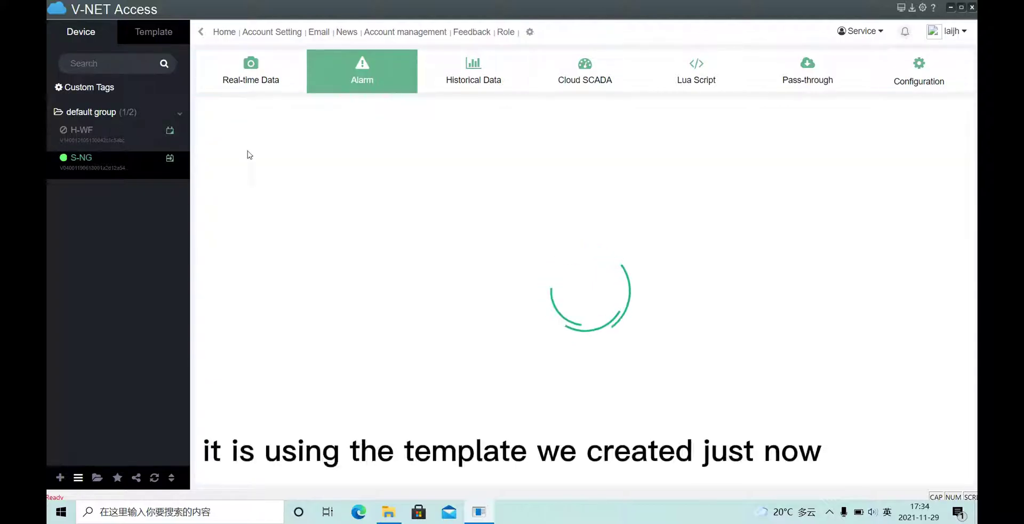
left_click(475, 82)
left_click(406, 85)
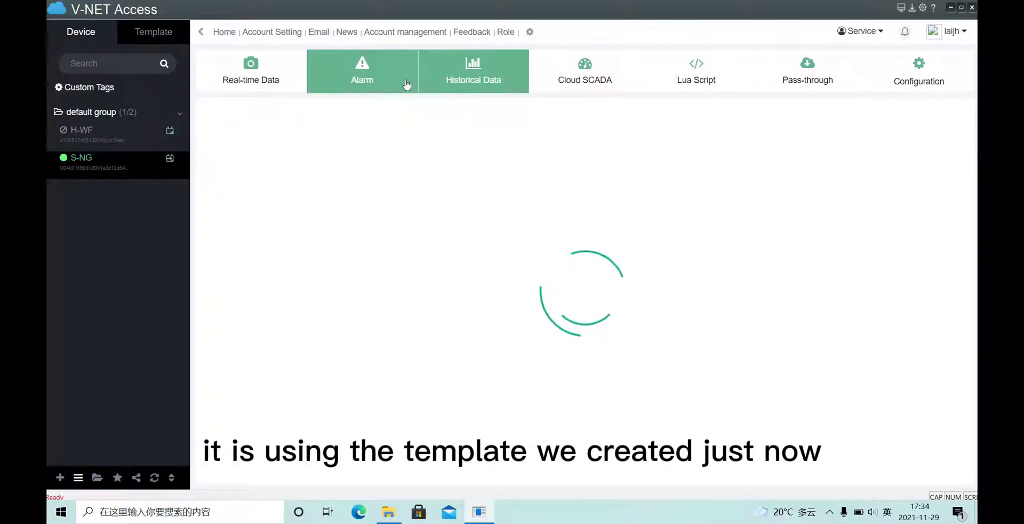
left_click(274, 83)
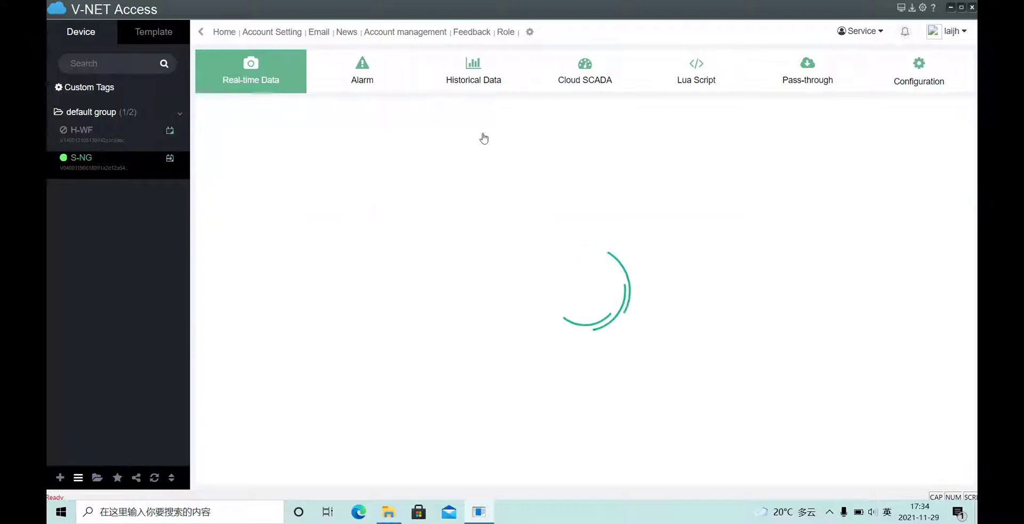
left_click(585, 85)
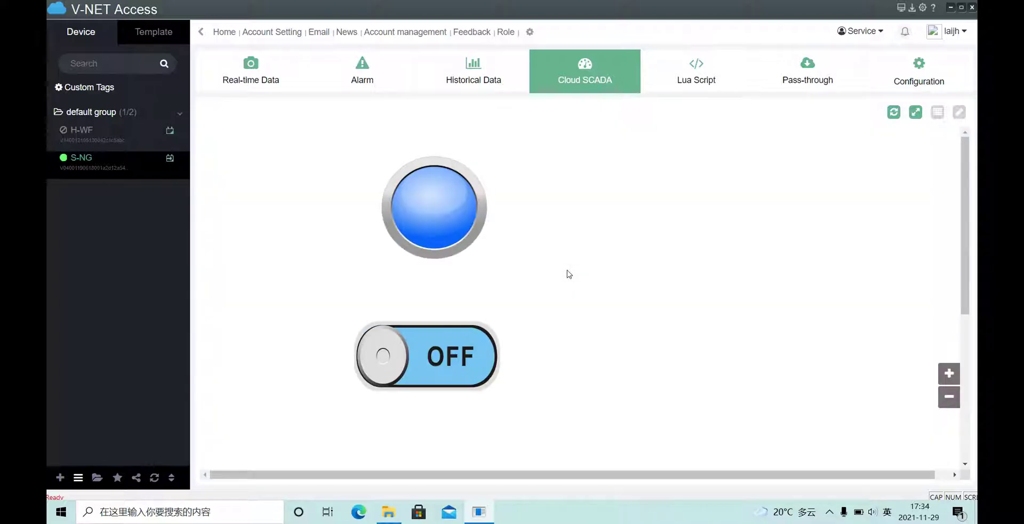
left_click(270, 77)
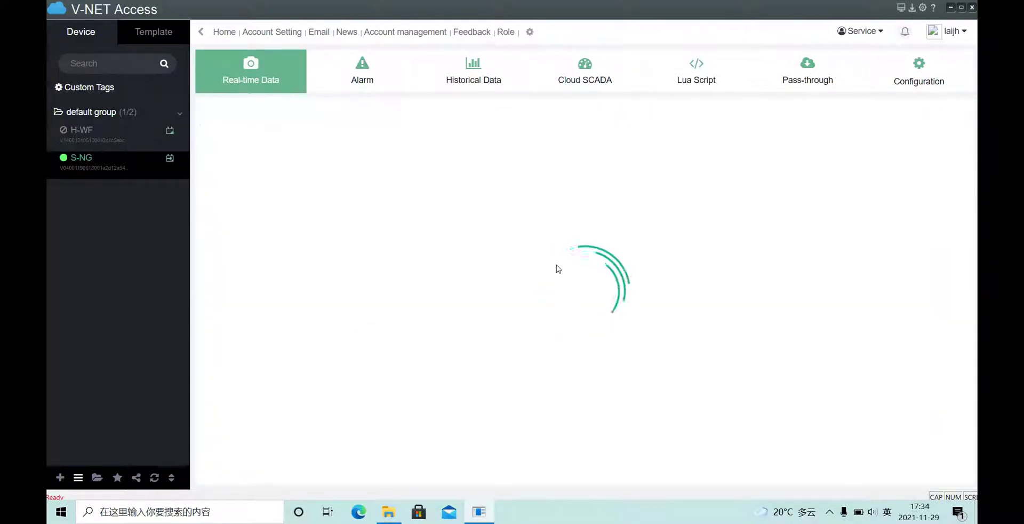
Step: Recheck current and historical alarms and Cloud SCADA, ending on Real-time Data showing test ON
left_click(362, 71)
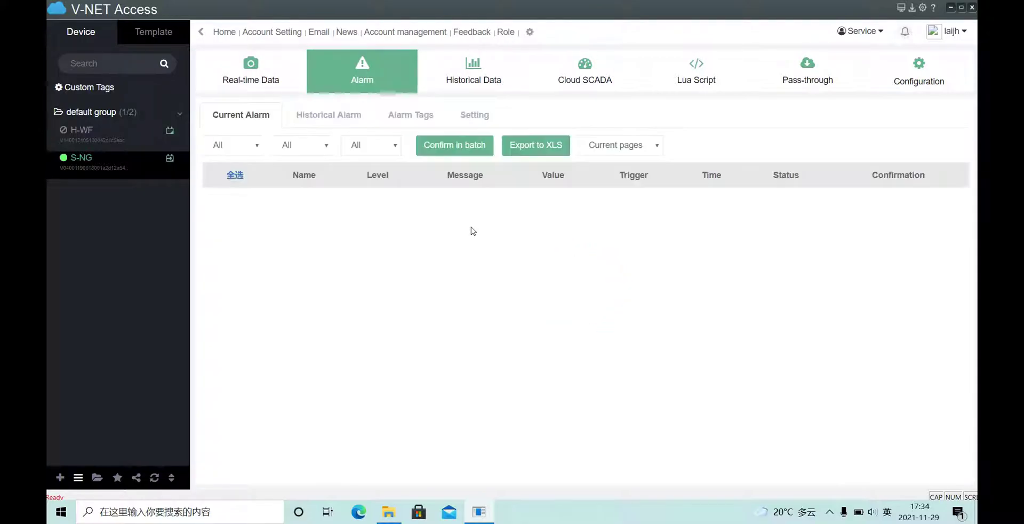
left_click(350, 116)
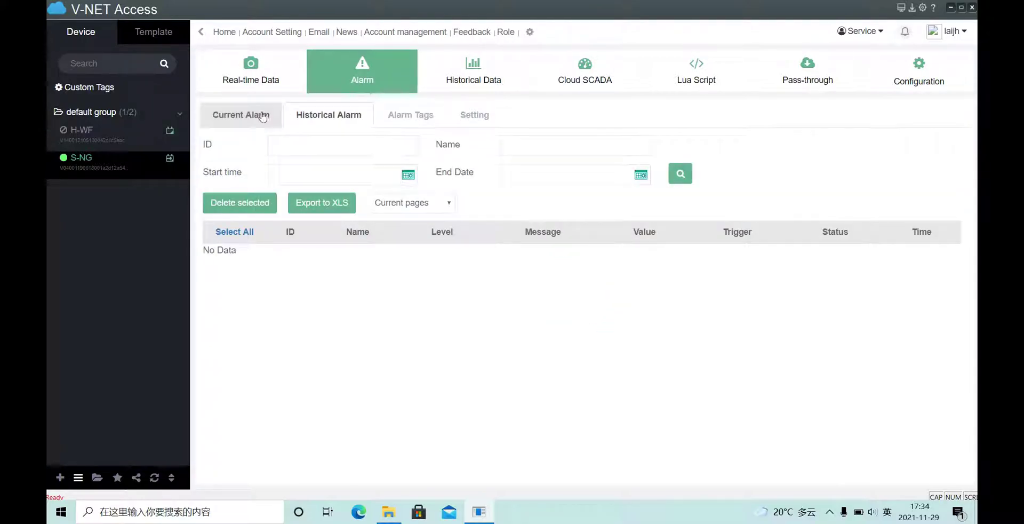
left_click(273, 126)
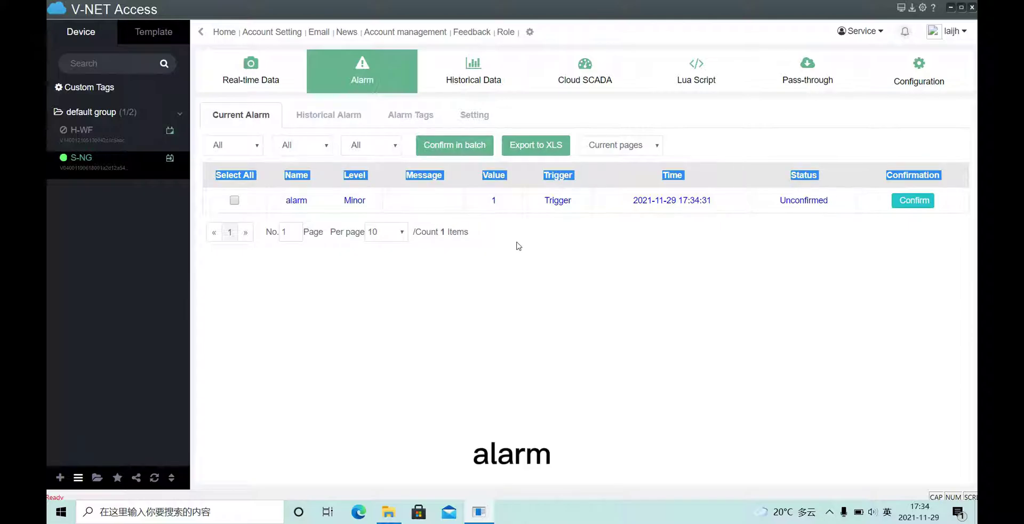
left_click(598, 83)
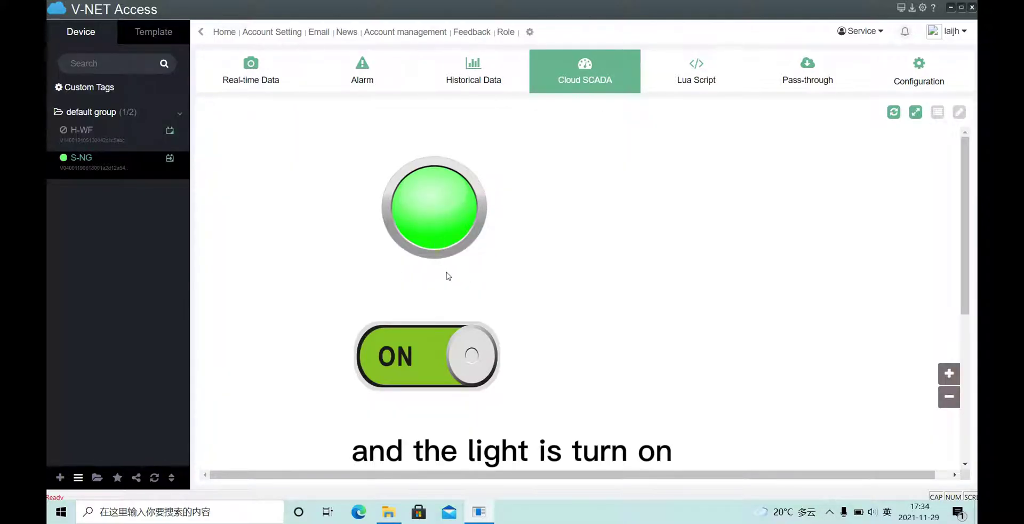
left_click(251, 75)
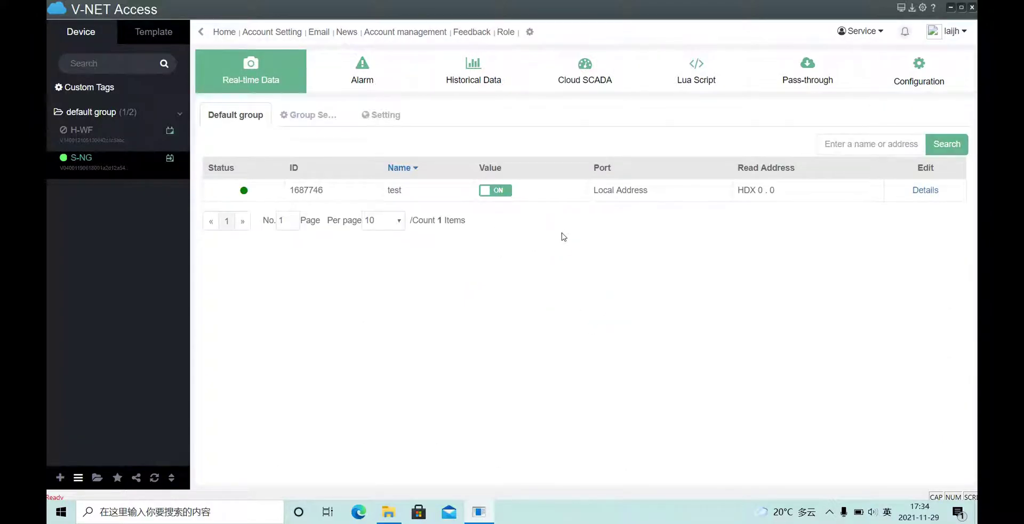
Step: Copy the template as '111' in the Default group
left_click(165, 34)
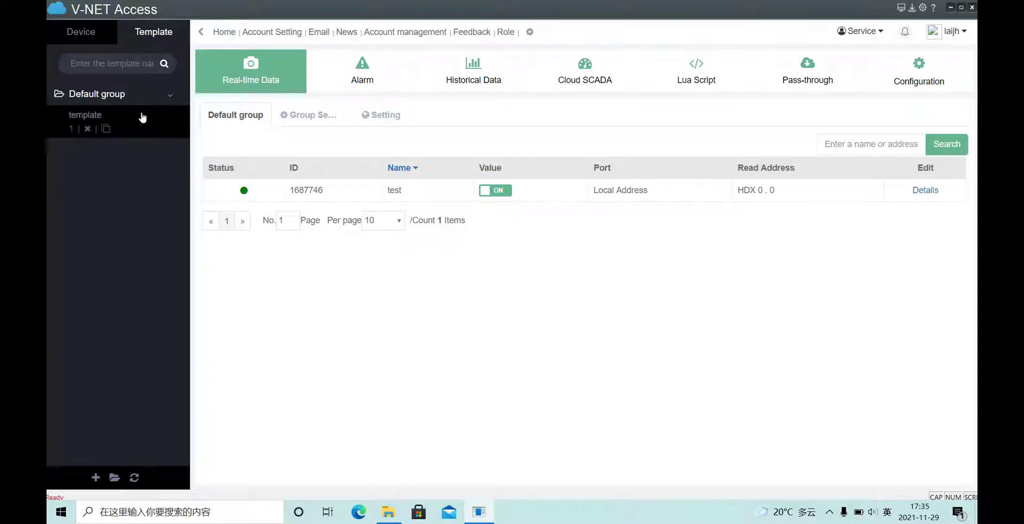
left_click(85, 115)
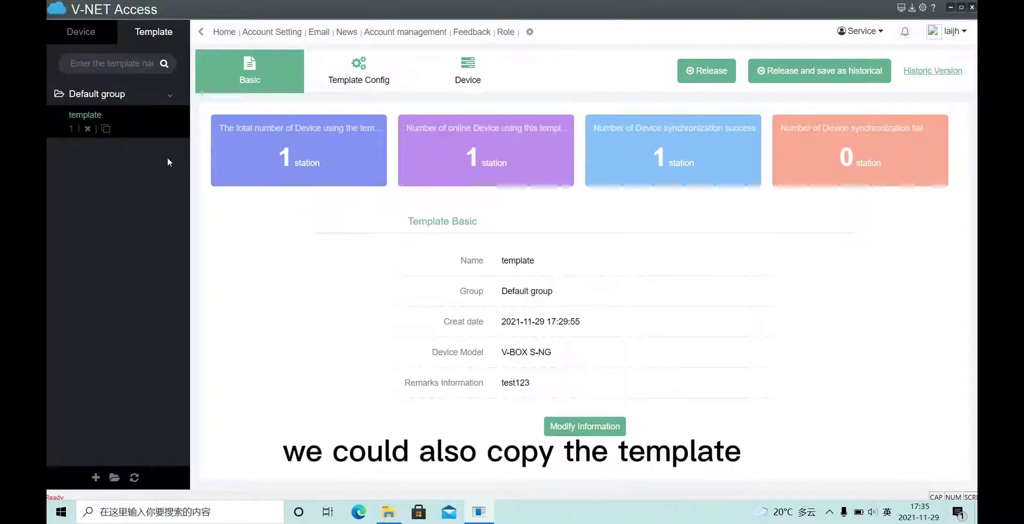
left_click(106, 129)
left_click(529, 116)
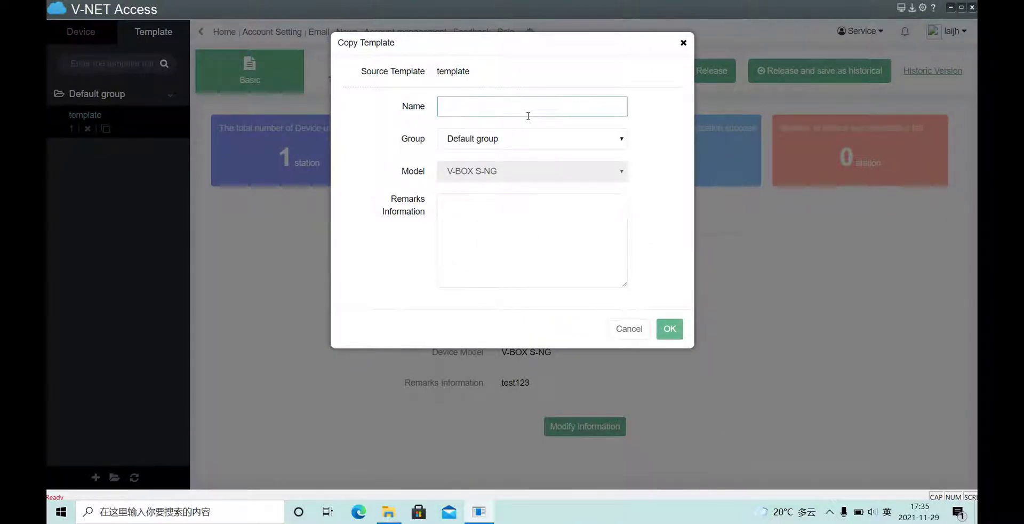
type("111")
left_click(670, 328)
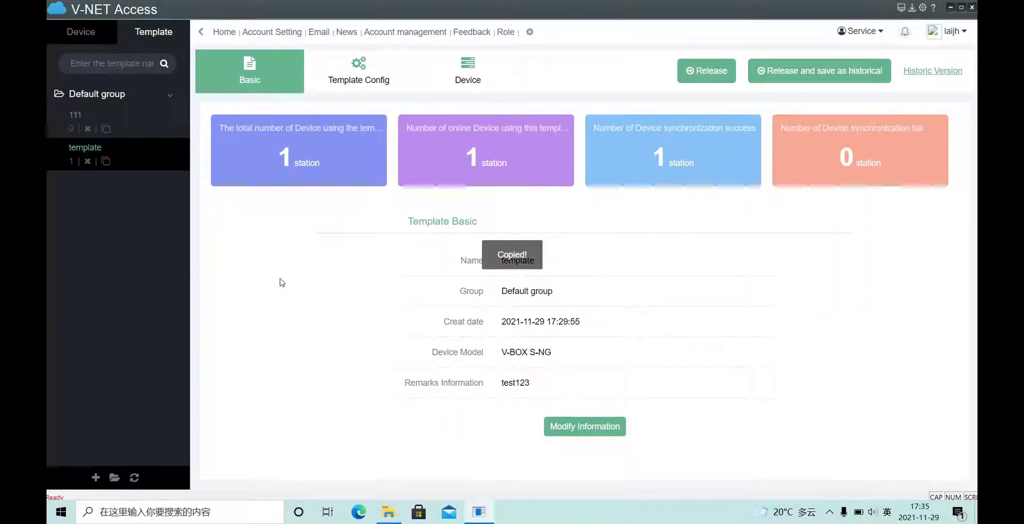
Step: View the new 111 template, then try deleting the original template, which S-NG still uses
left_click(140, 125)
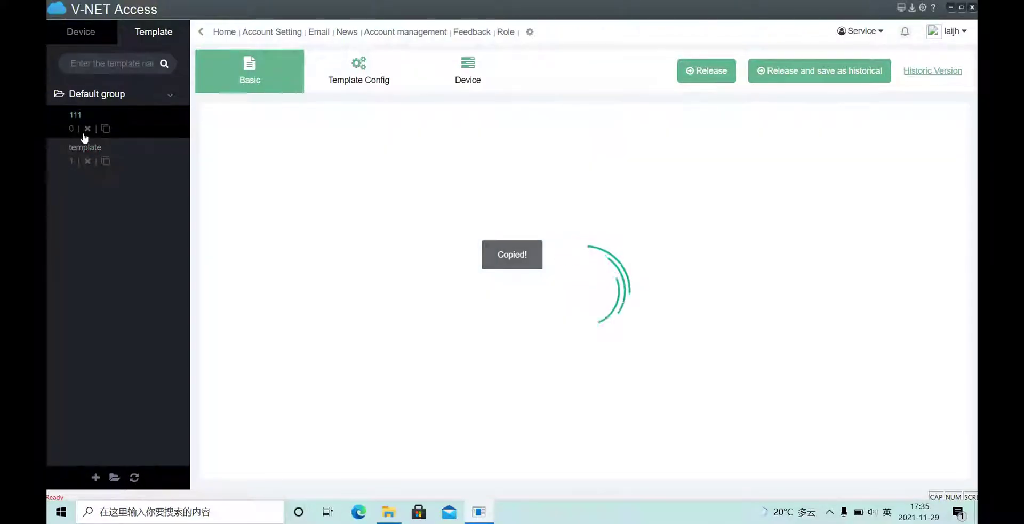
left_click(138, 164)
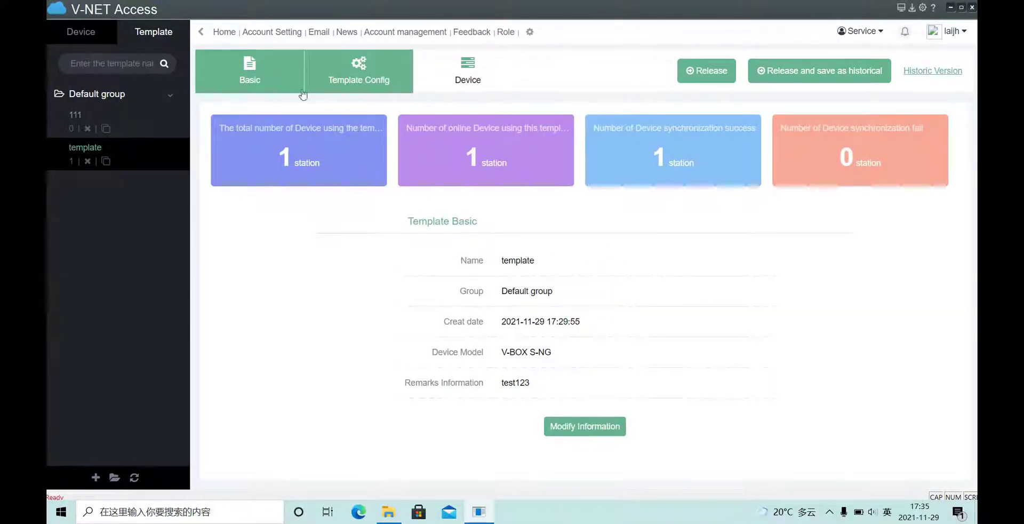
left_click(87, 162)
left_click(536, 257)
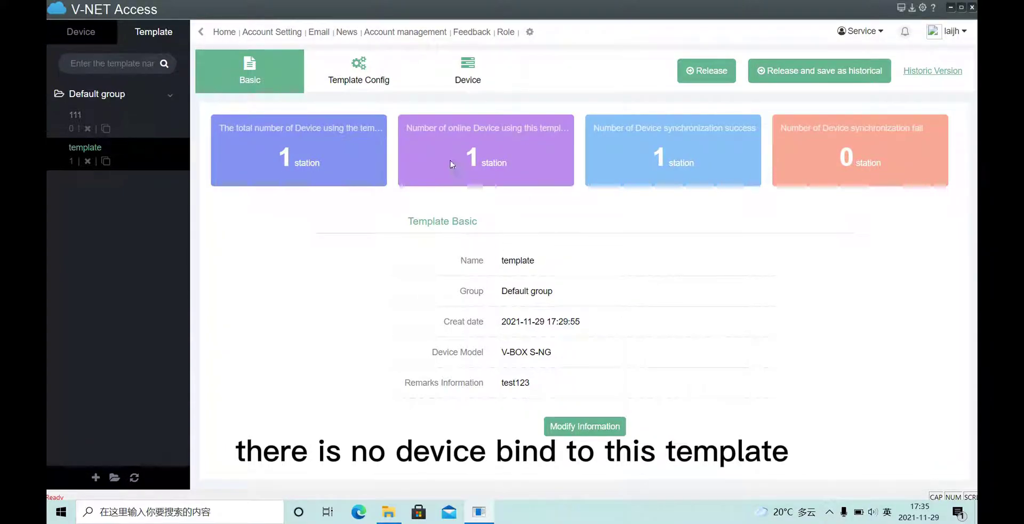
Step: Disassociate S-NG in the original template's Device tab, then confirm zero devices in Basic info
left_click(133, 151)
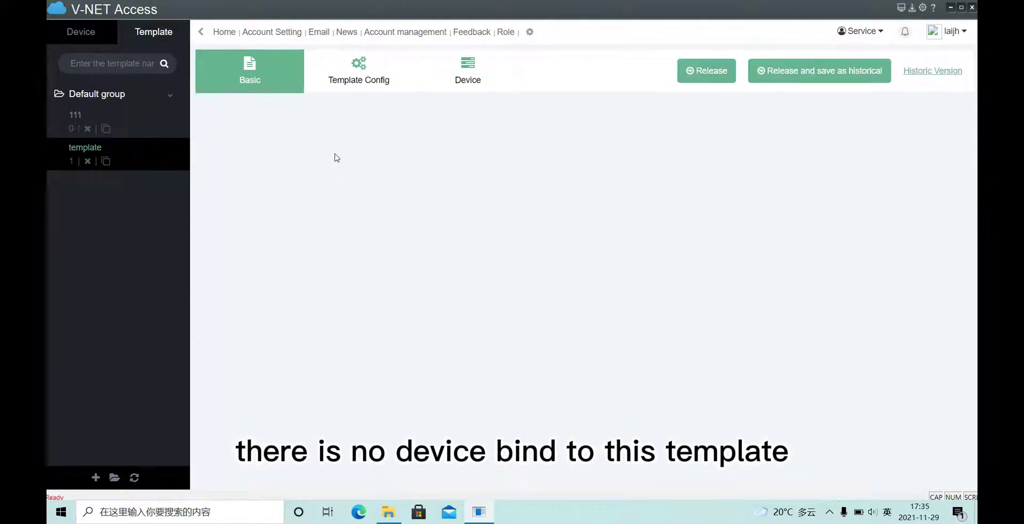
left_click(468, 71)
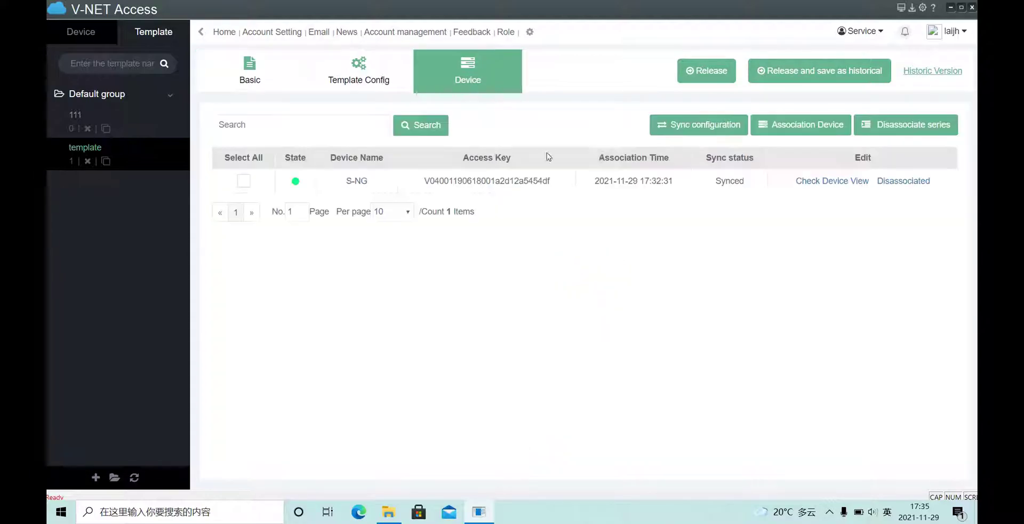
left_click(894, 182)
left_click(537, 281)
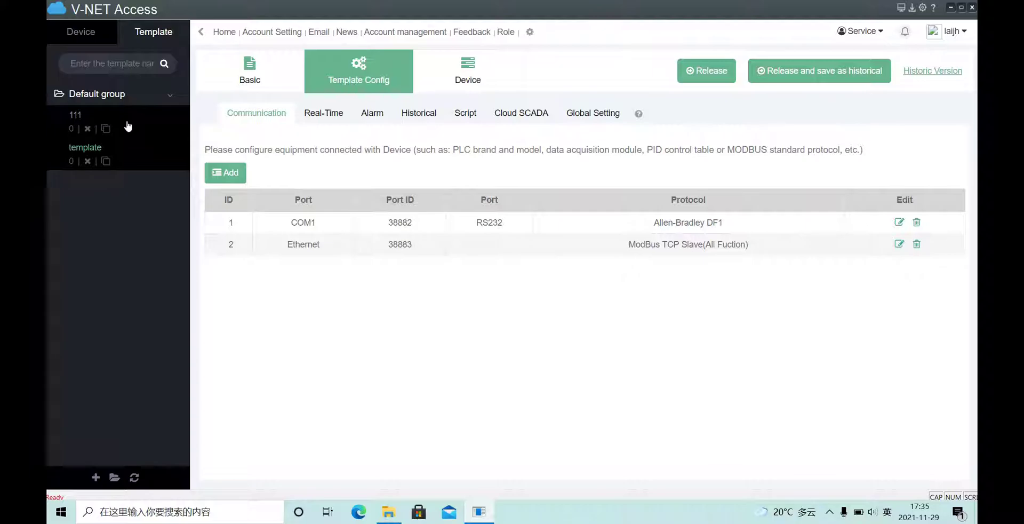
left_click(143, 148)
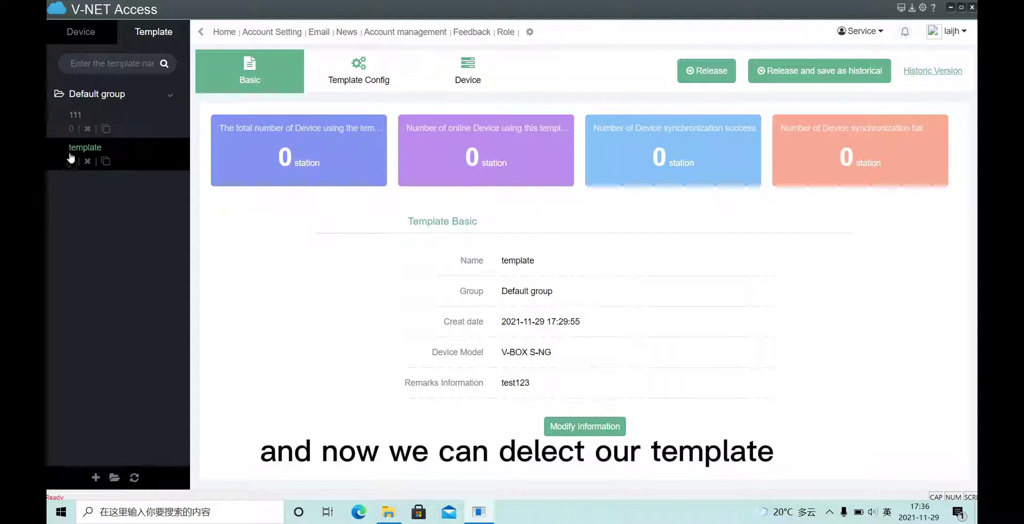
Step: Delete the original template and then the 111 template copy
left_click(87, 161)
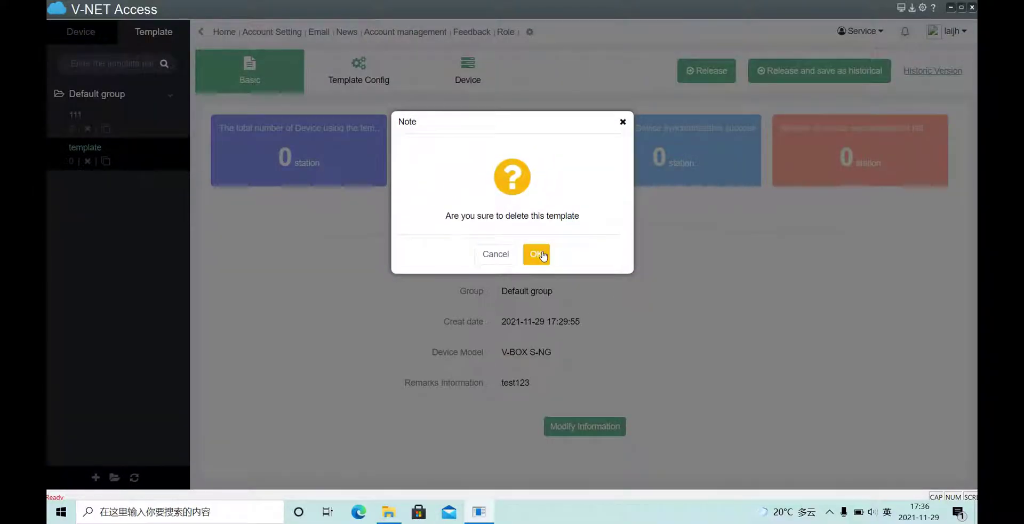
left_click(536, 245)
left_click(113, 103)
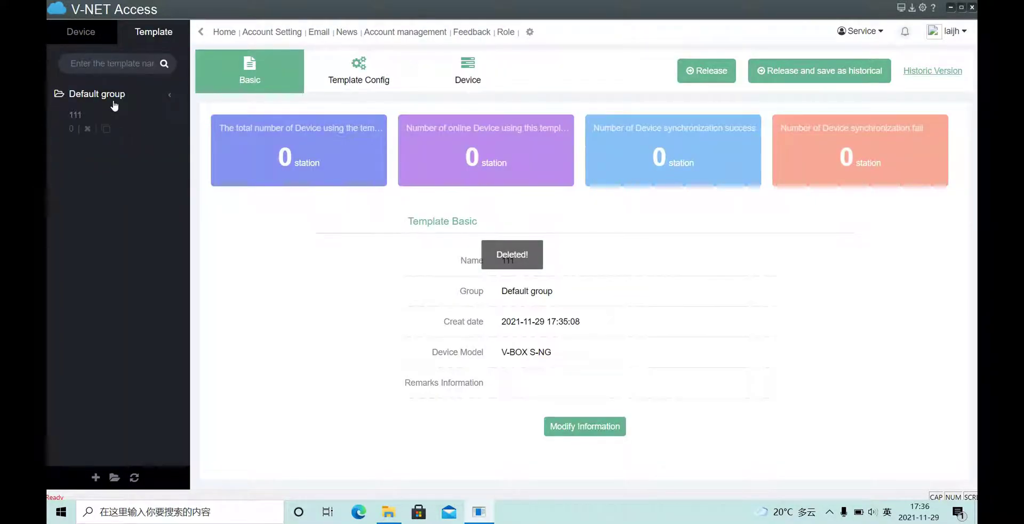
left_click(103, 128)
left_click(536, 255)
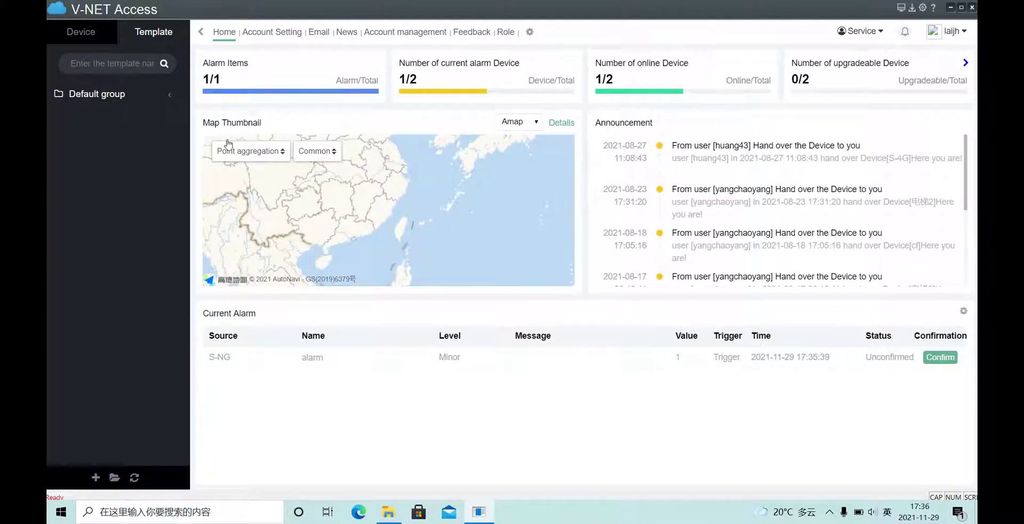
Step: Open the S-NG device's real-time data from the default device group
left_click(67, 33)
left_click(139, 116)
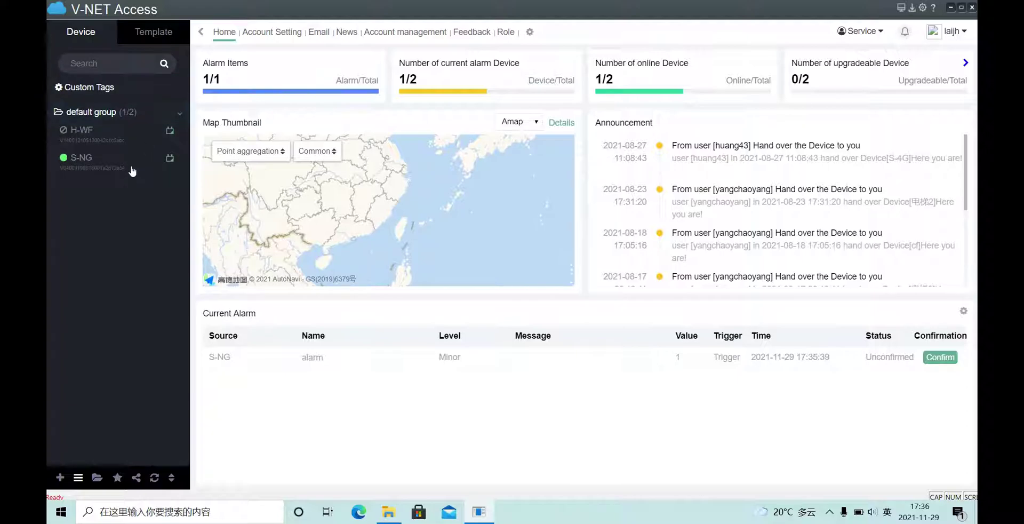
left_click(130, 166)
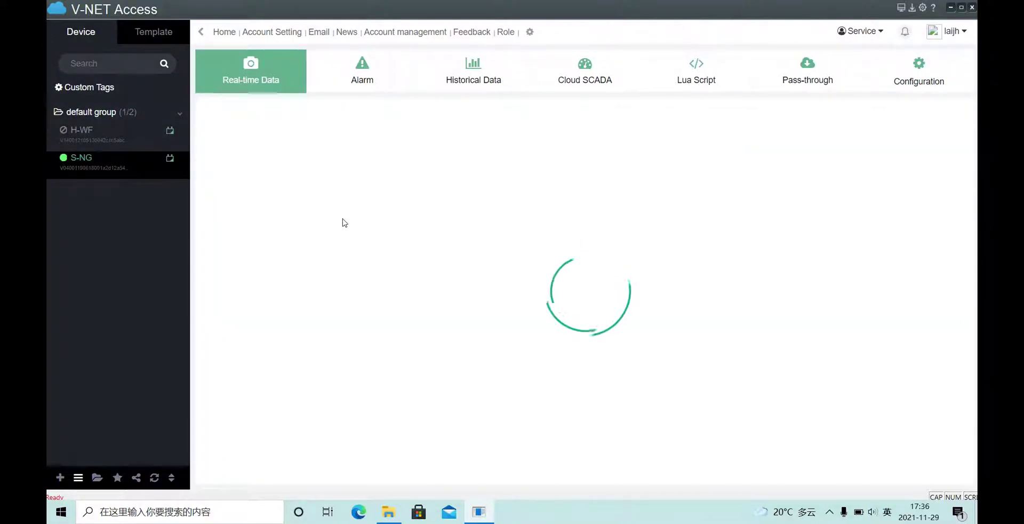